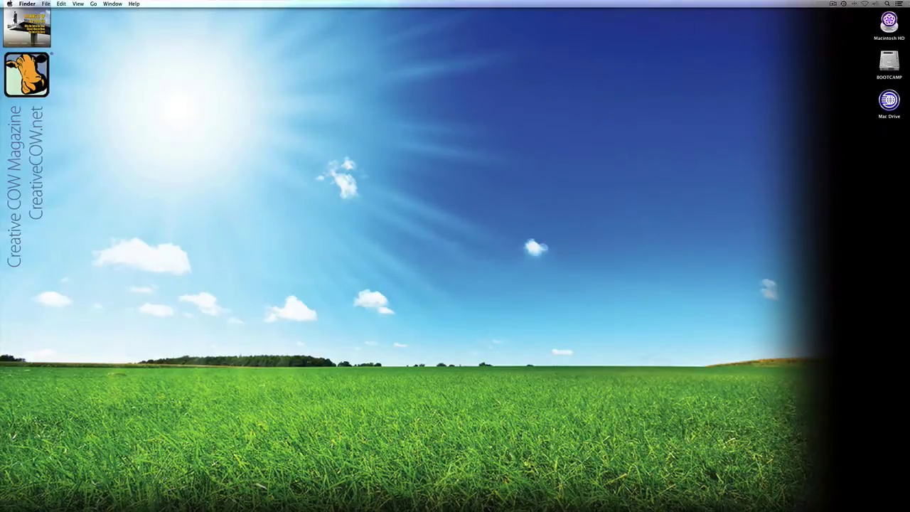
Switch to Avid Symphony, open the Keyboard settings and place the keyboard layout window over the source monitor.
key(super+Tab)
key(super+Tab)
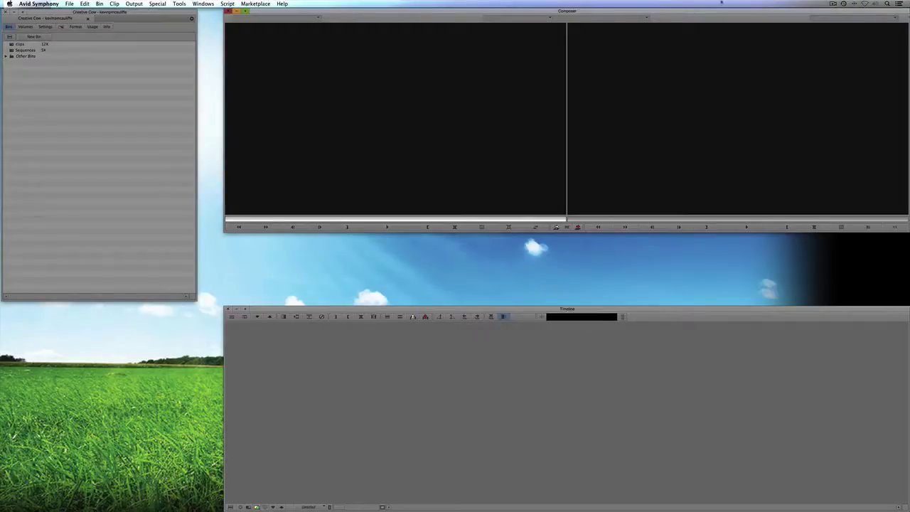
click(44, 26)
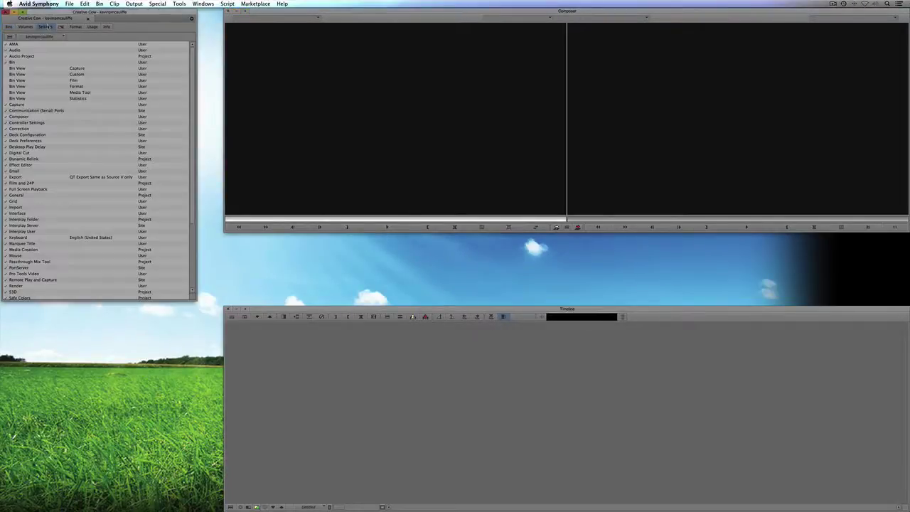
double_click(28, 239)
drag(414, 220, 285, 114)
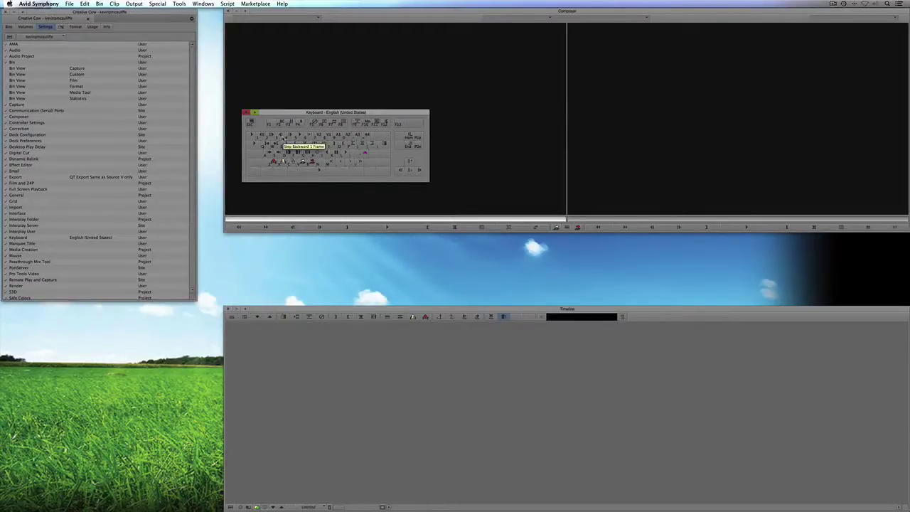
Examine the commands mapped in the keyboard layout, comparing the normal assignments with the Shift ones.
key(shift)
key(shift)
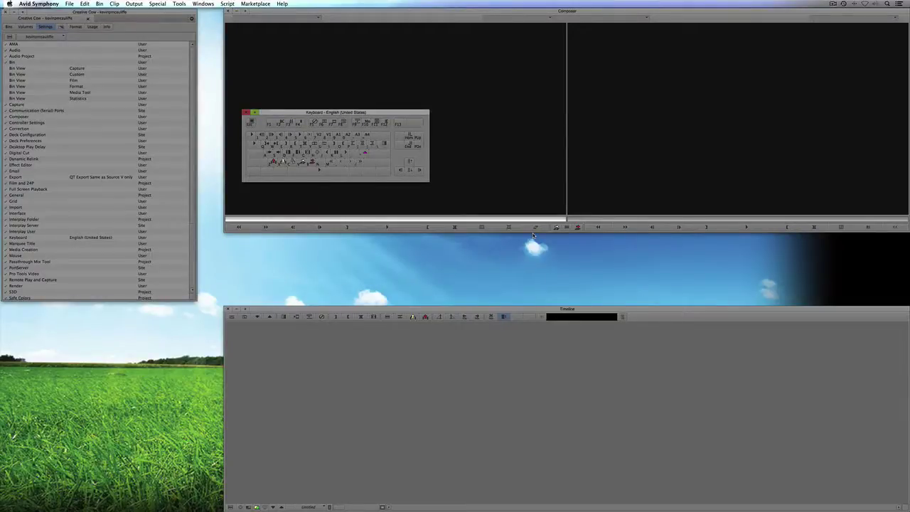
key(shift)
key(shift)
key(shift)
key(shift)
key(shift)
key(shift)
Move the keyboard layout window below the project window and open the Motocross bin from Other Bins.
drag(291, 113, 316, 243)
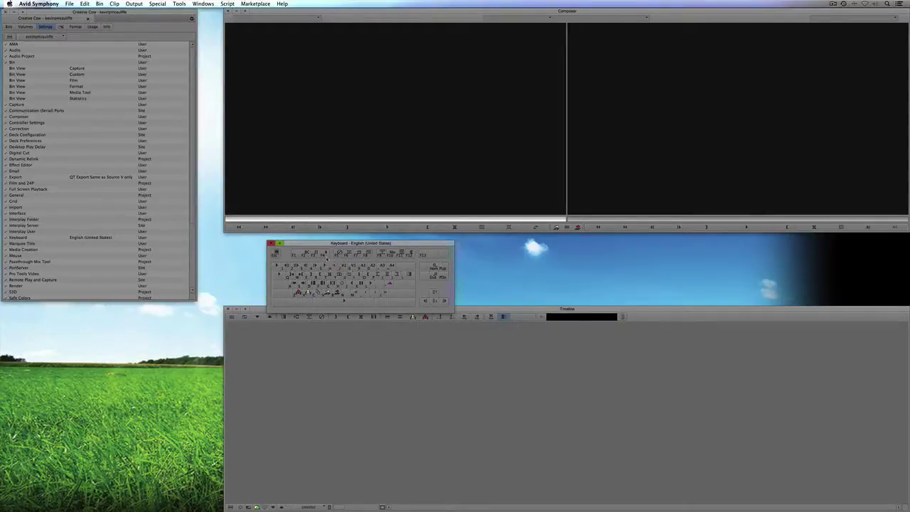
drag(313, 243, 61, 339)
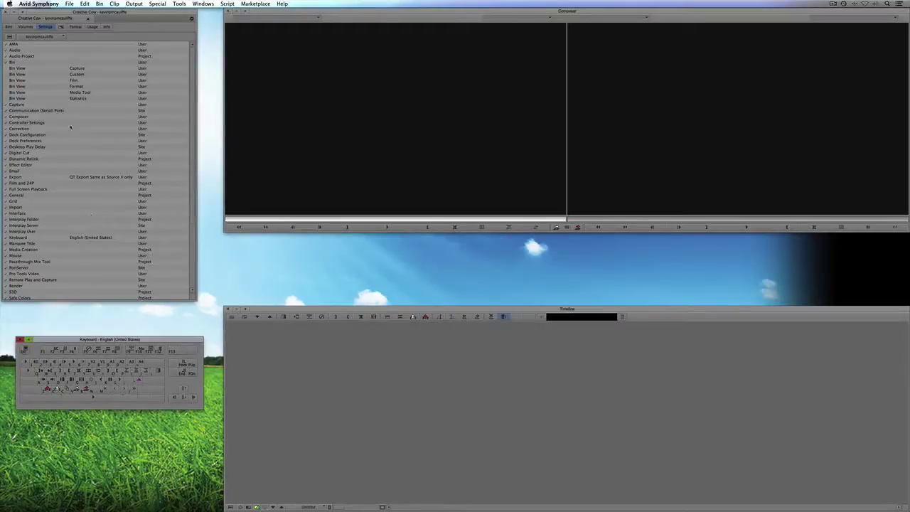
click(10, 27)
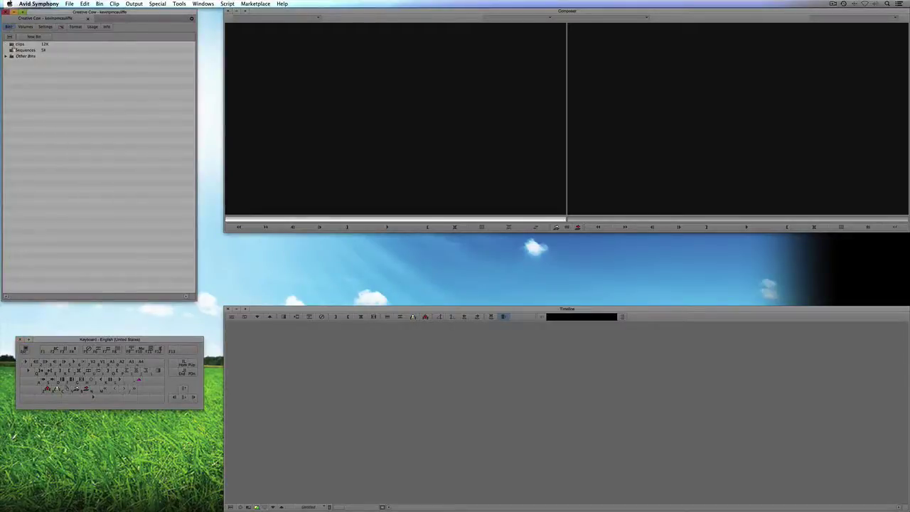
double_click(12, 44)
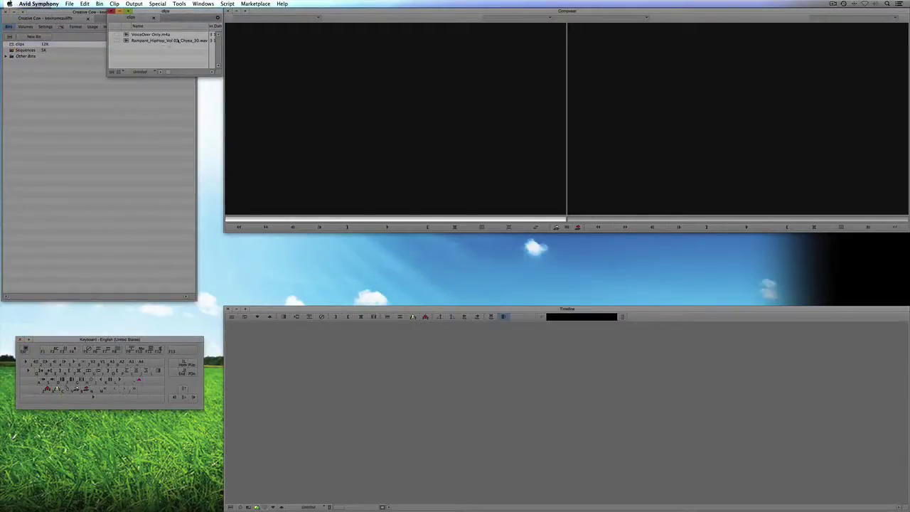
click(110, 12)
click(7, 56)
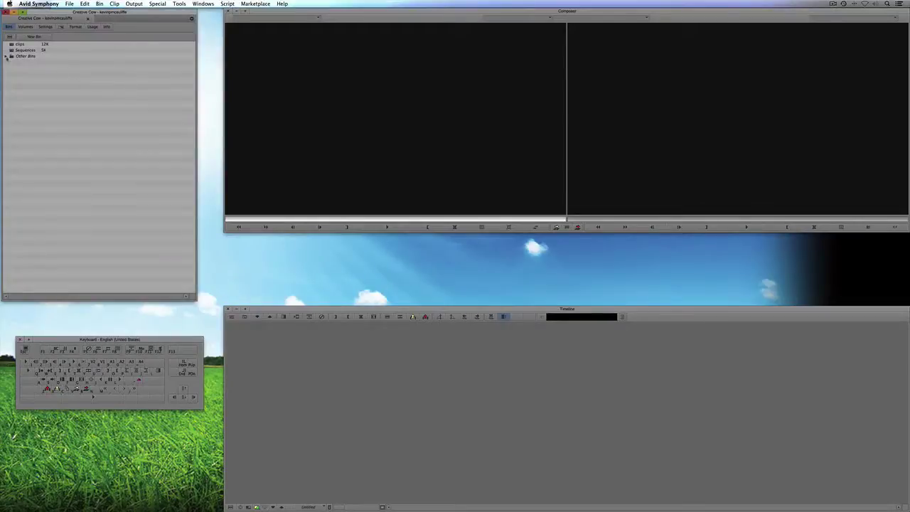
double_click(16, 68)
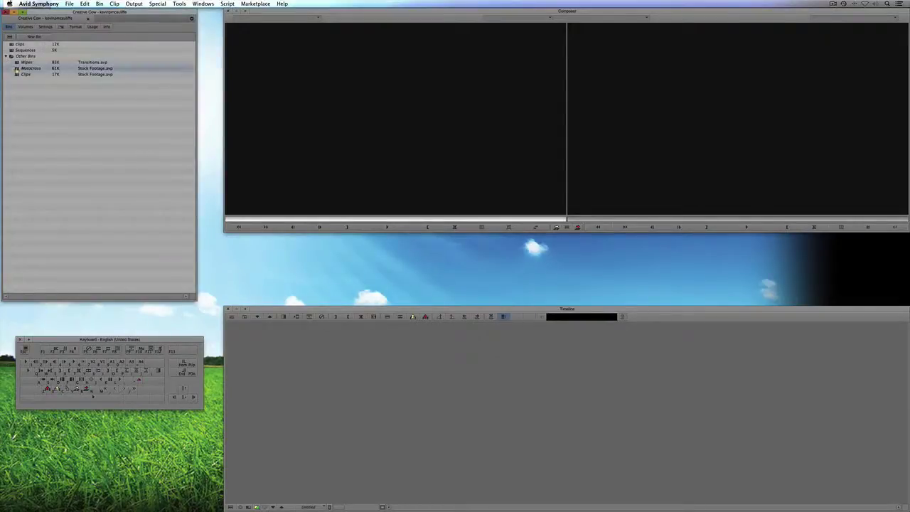
drag(75, 249, 63, 166)
Delete Untitled Sequence.01 from the Motocross bin.
click(41, 183)
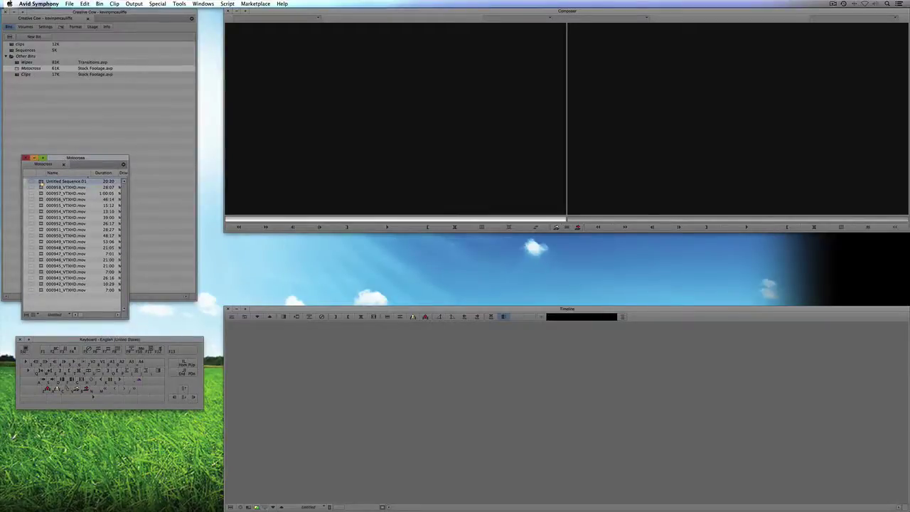
key(Delete)
click(437, 255)
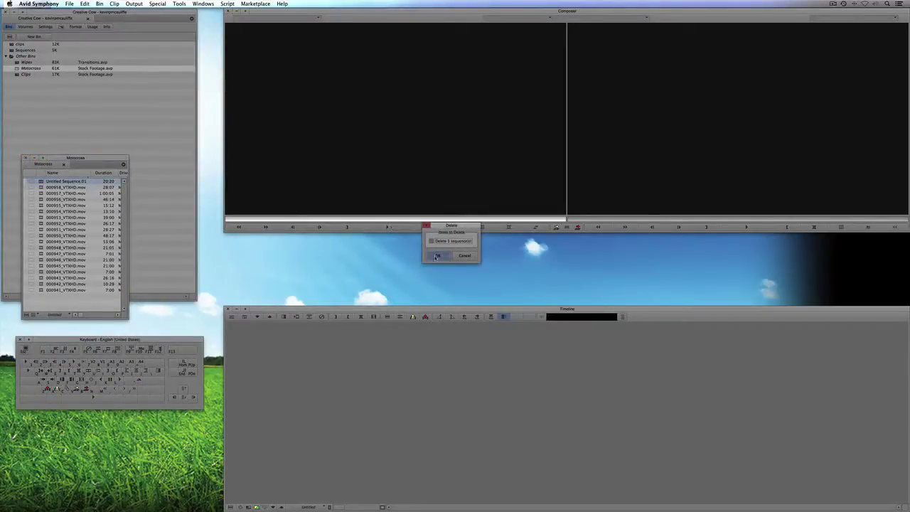
Load clip 000953_VTXHD.mov and add a red marker at 01:00:16:11 with the comment "This landing is horrible. Don't use it!".
double_click(41, 212)
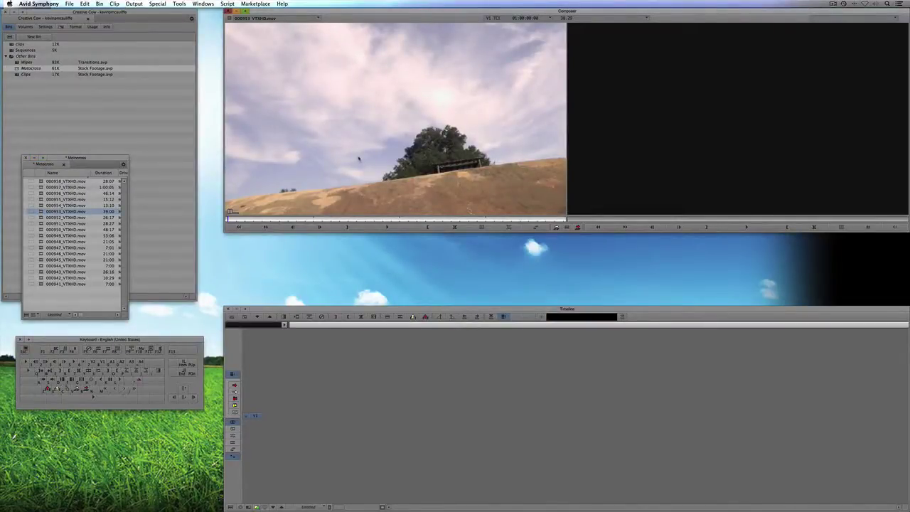
mouse_move(356, 219)
mouse_down()
mouse_move(383, 220)
mouse_move(357, 219)
mouse_move(368, 218)
mouse_up()
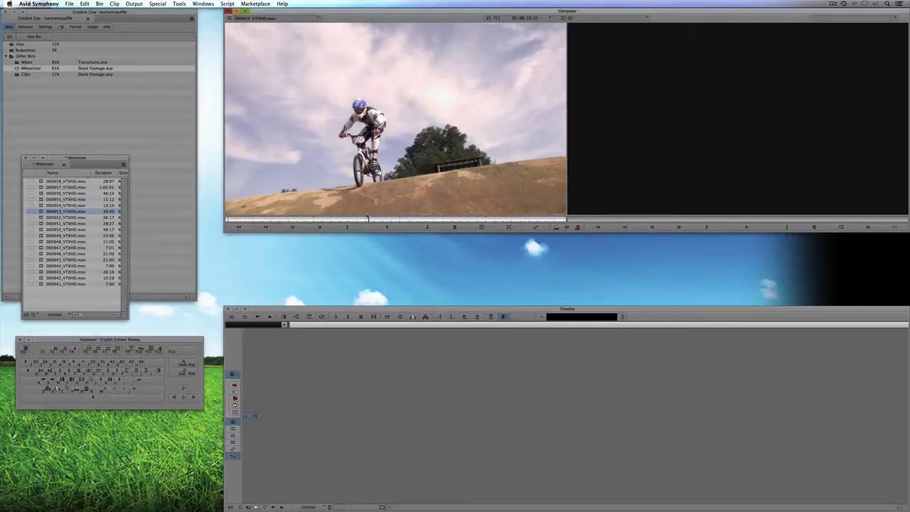
key(apostrophe)
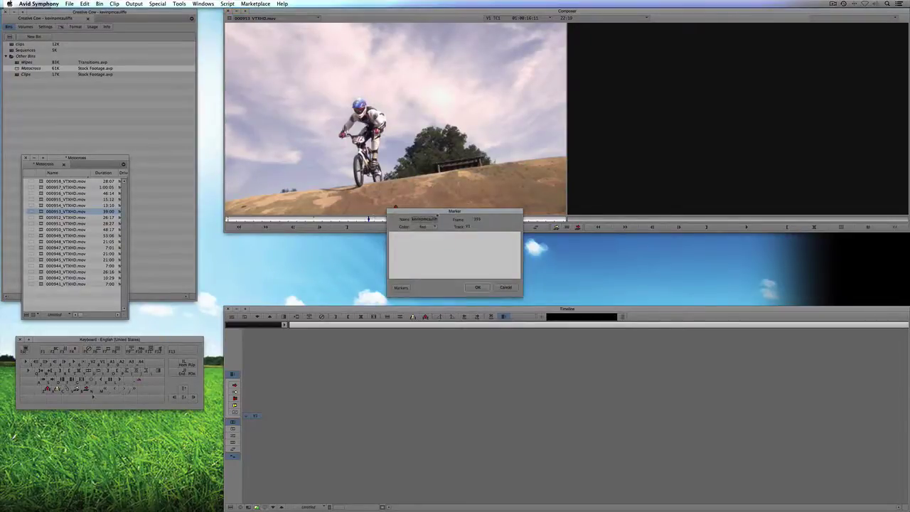
drag(437, 211, 393, 244)
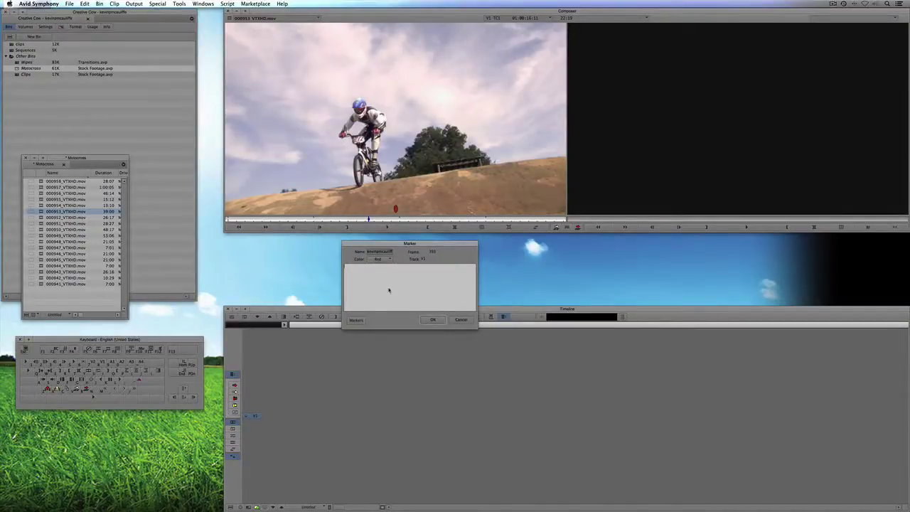
text(This landing is ha)
text(rrible. Don't s)
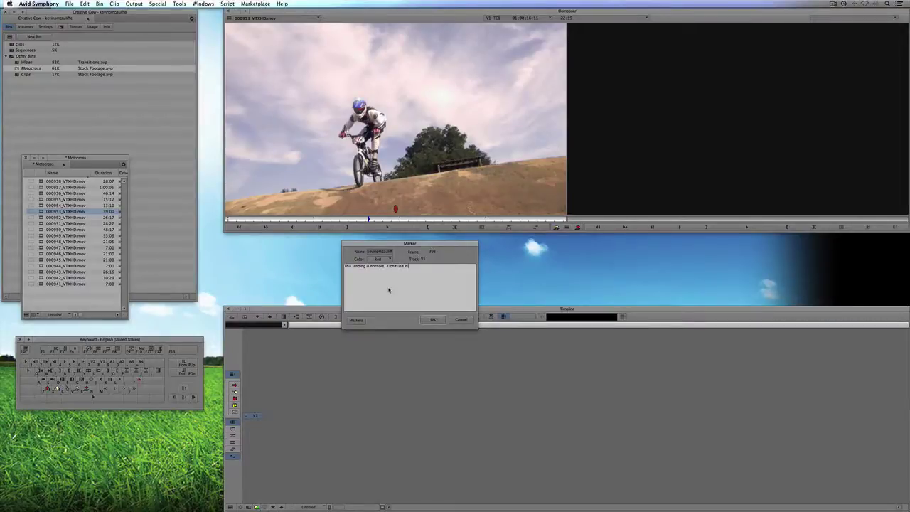
click(432, 319)
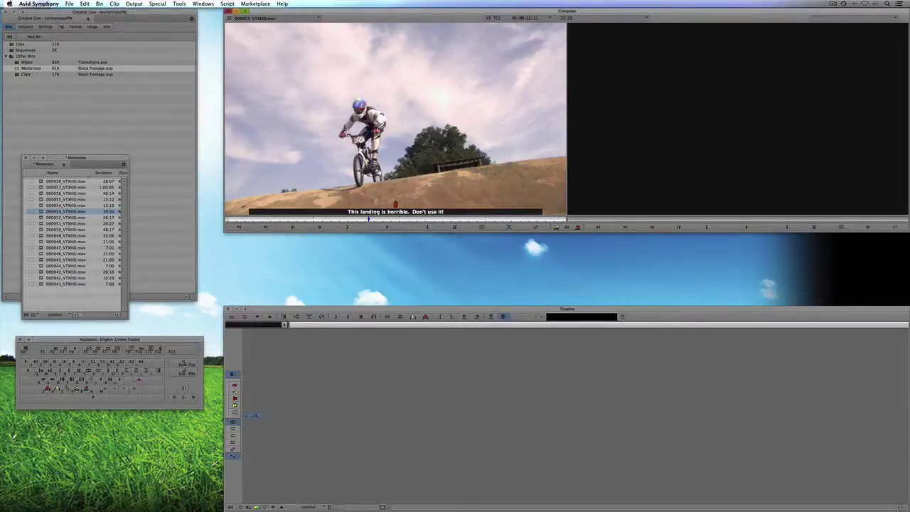
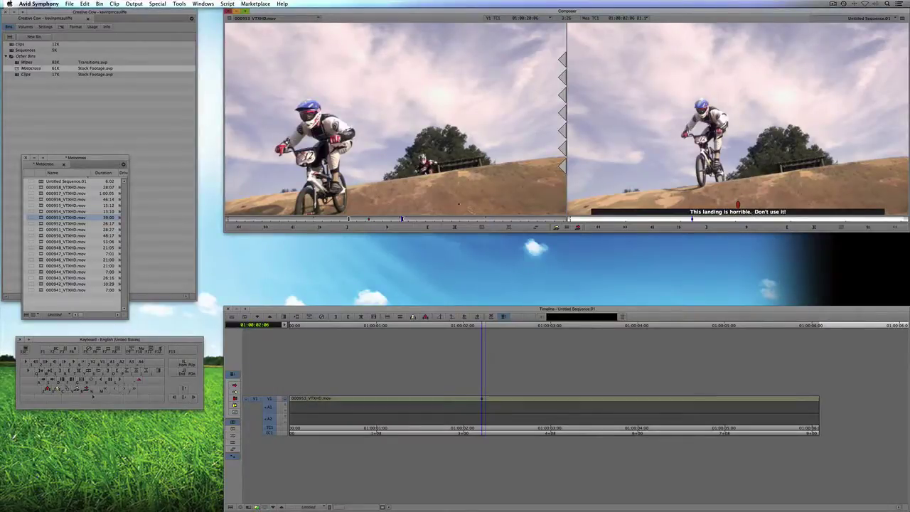
Add a yellow marker without a comment at 01:00:21:13 in the source clip.
mouse_move(403, 219)
mouse_down()
mouse_move(394, 220)
mouse_move(414, 219)
mouse_up()
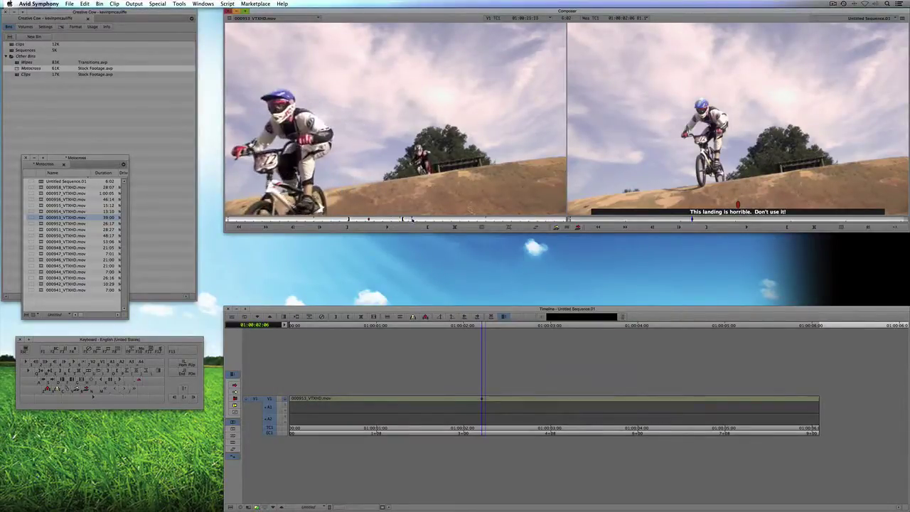
key(apostrophe)
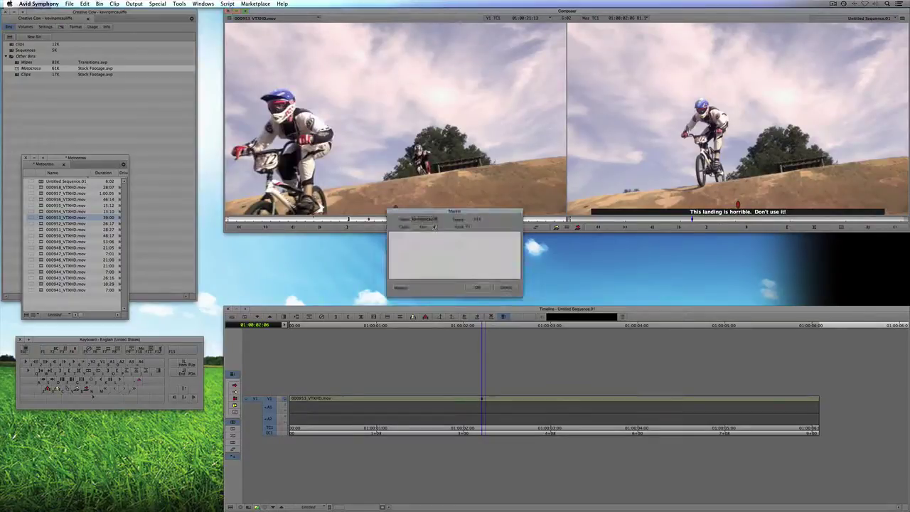
click(434, 227)
click(432, 249)
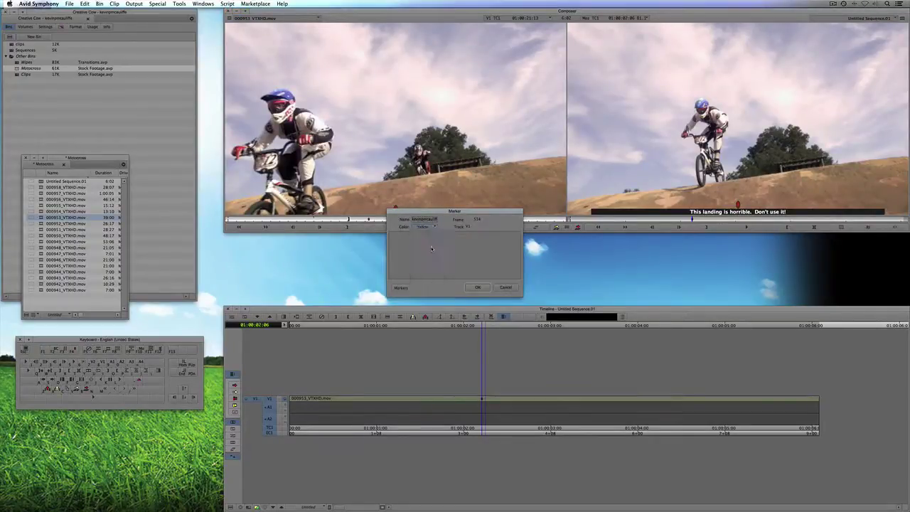
click(477, 287)
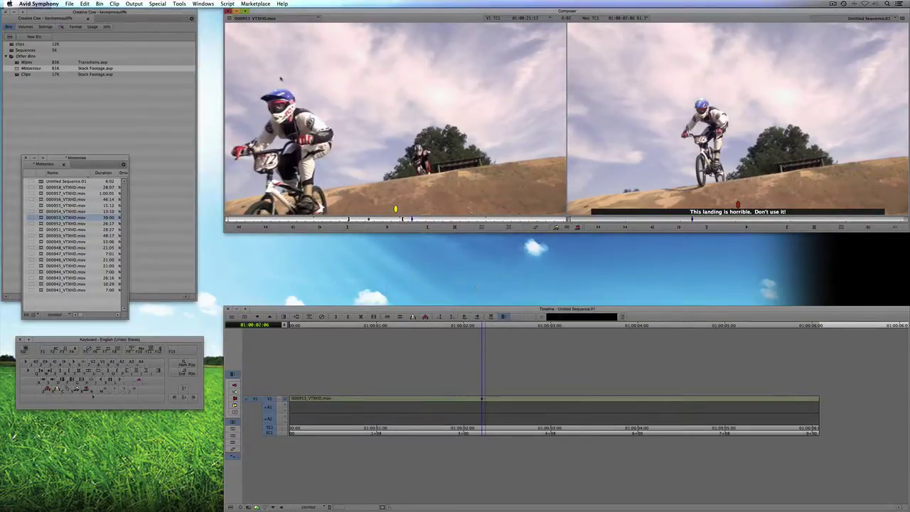
Open the Markers window for the source clip and place it over the project window.
click(179, 3)
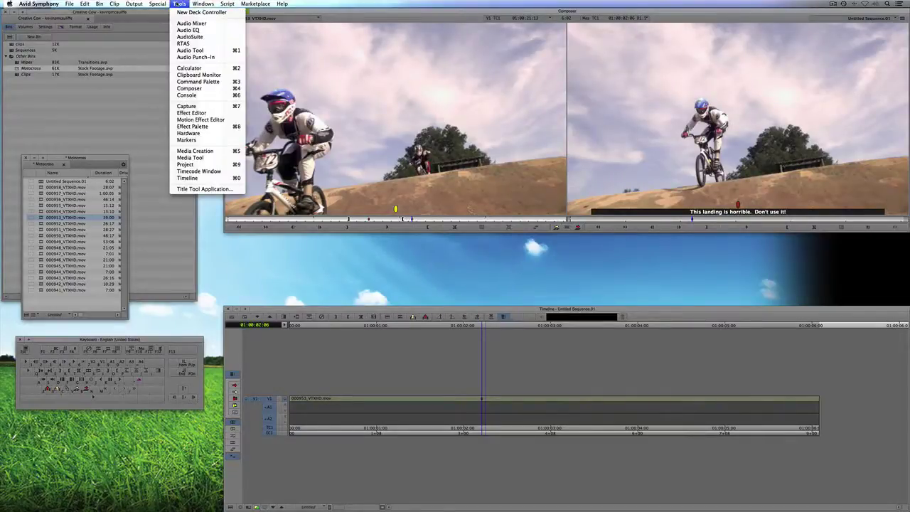
click(186, 140)
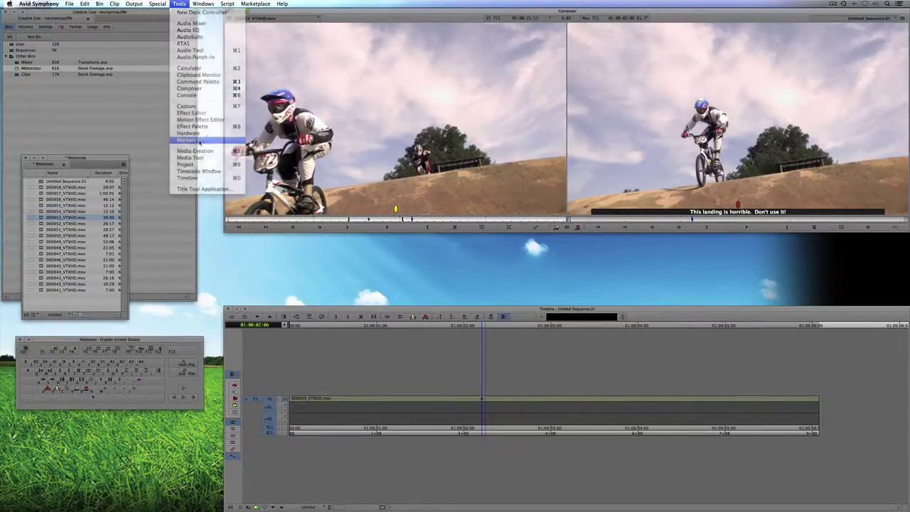
drag(455, 195, 126, 67)
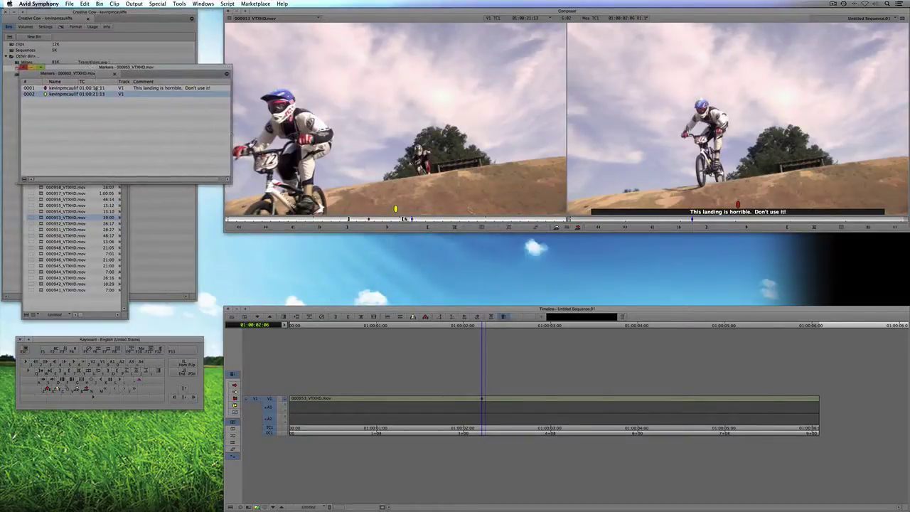
Set the yellow marker's comment to "Use this shot from this point forward".
click(396, 209)
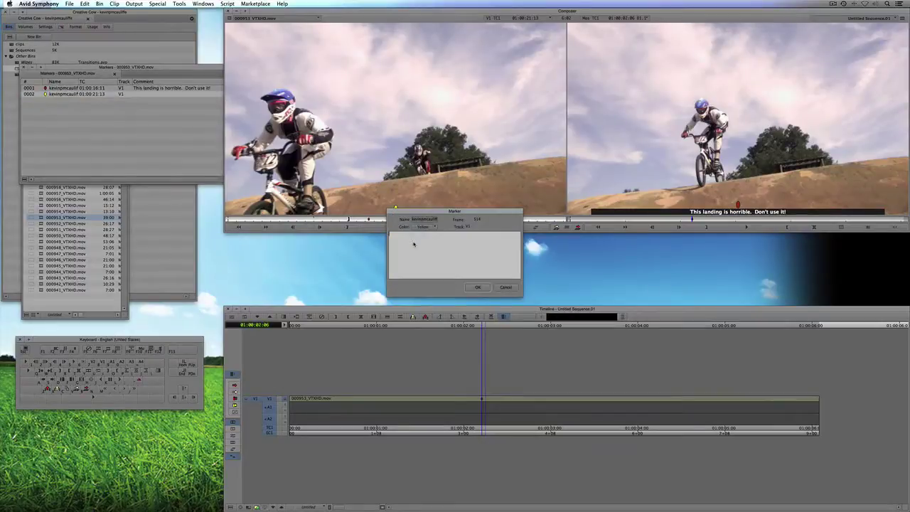
text(Use this shot from E)
text(his point forward)
click(478, 288)
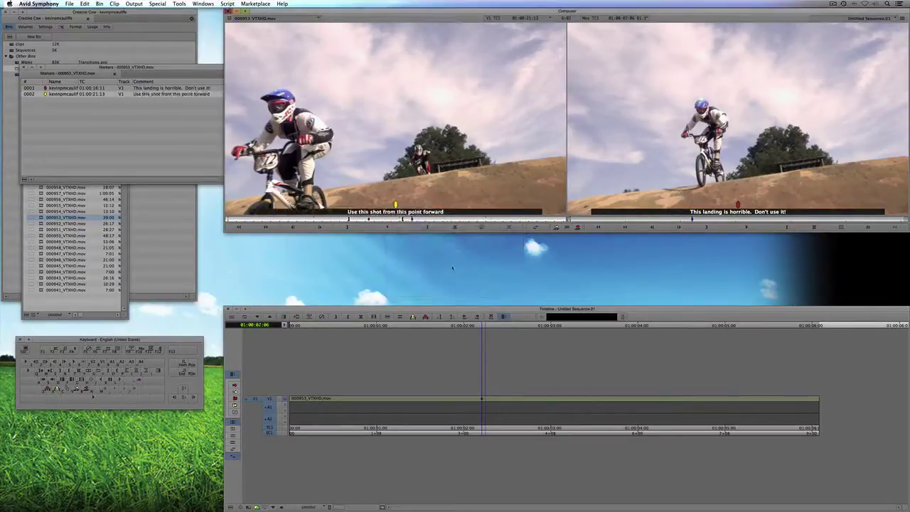
Jump between the clip's yellow and red markers from the marker list, ending on the red one.
click(201, 94)
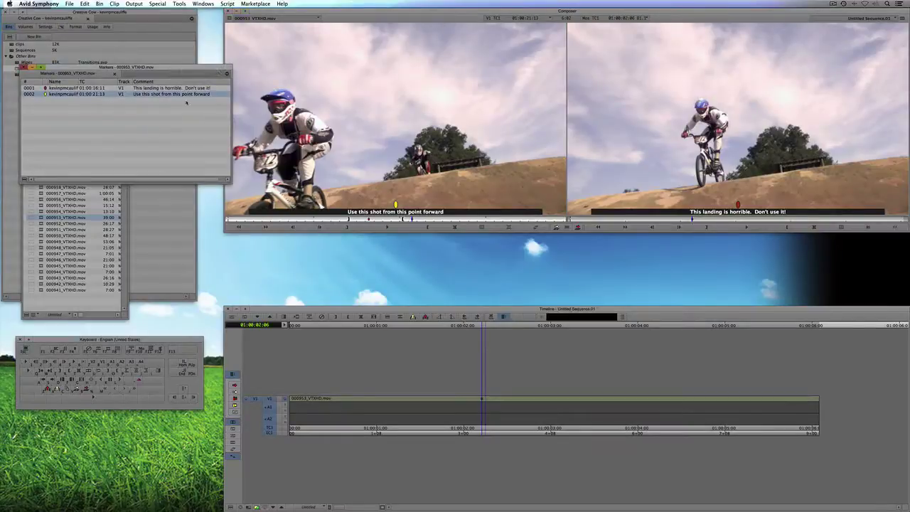
click(64, 88)
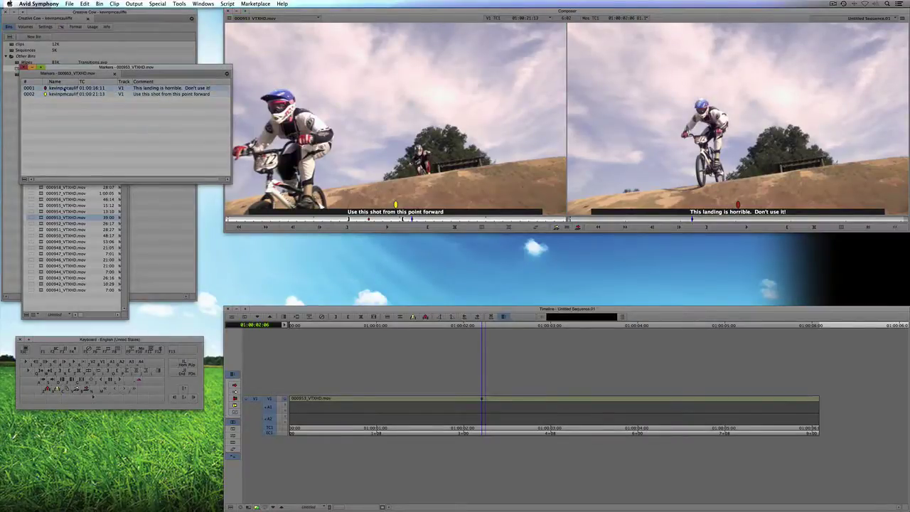
double_click(62, 94)
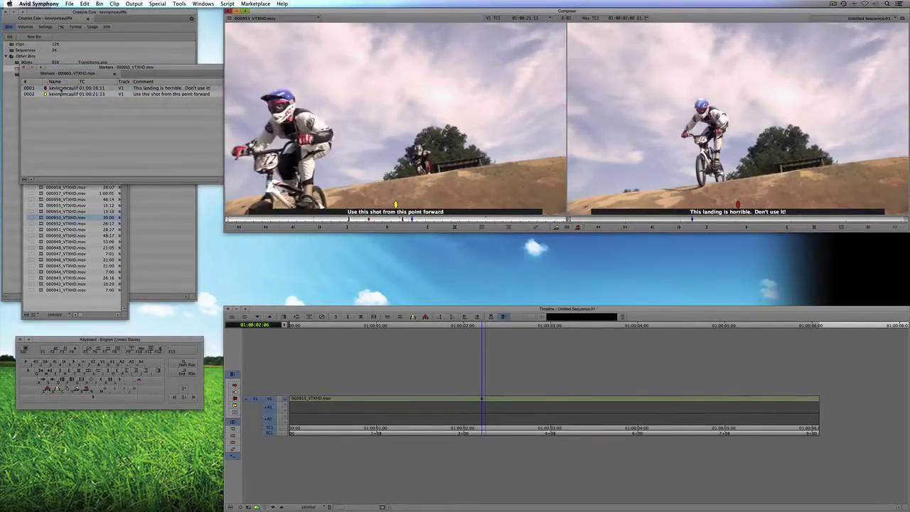
double_click(60, 89)
click(60, 94)
click(61, 89)
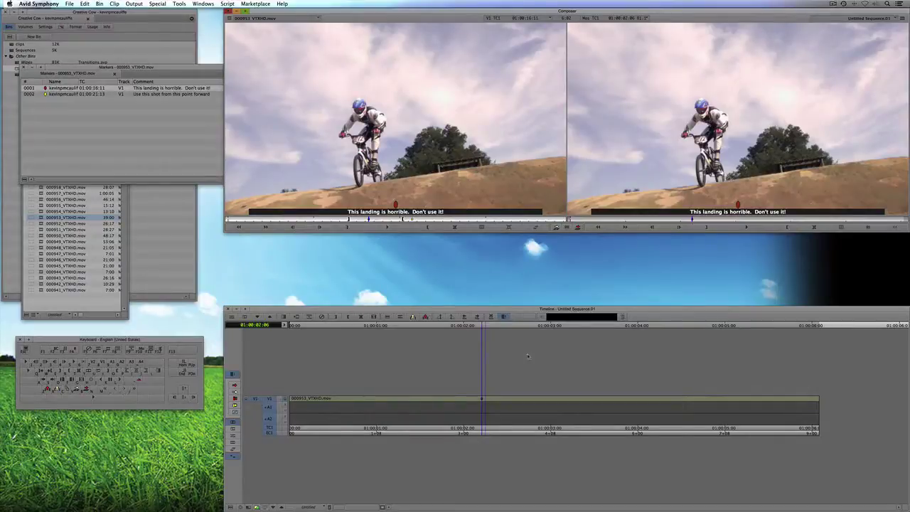
Switch to the sequence at about 01:00:02:08, open the Effect Palette and place it over the Markers window.
drag(531, 404, 487, 397)
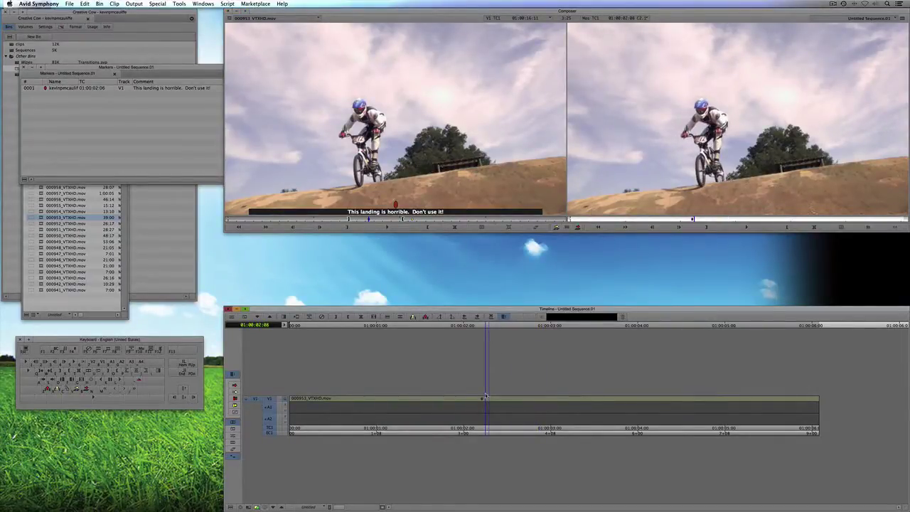
key(super+8)
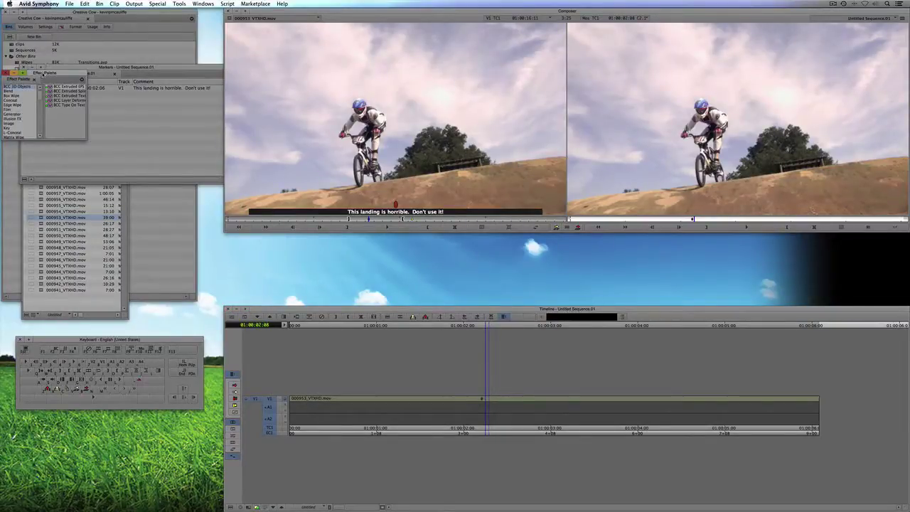
drag(43, 74, 153, 87)
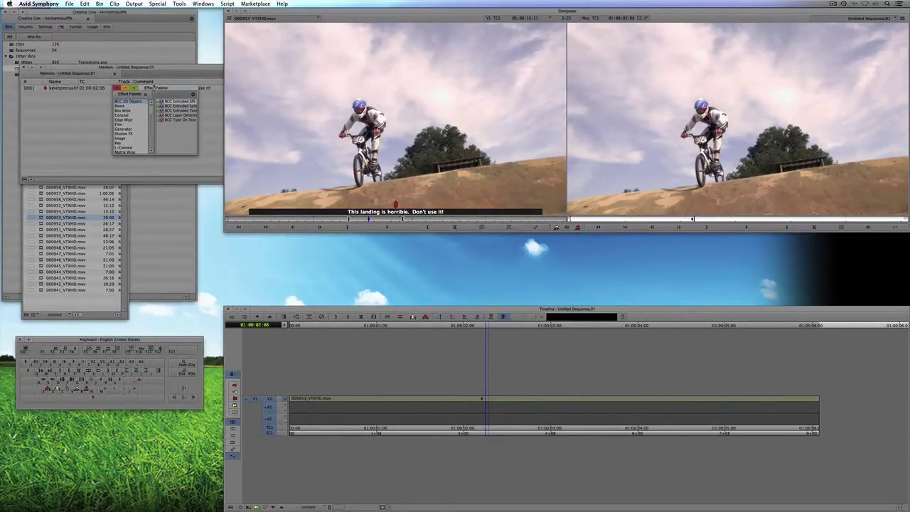
Apply the 3D Warp effect from the Blend category to the V1 clip and open it in the Effect Editor.
click(128, 106)
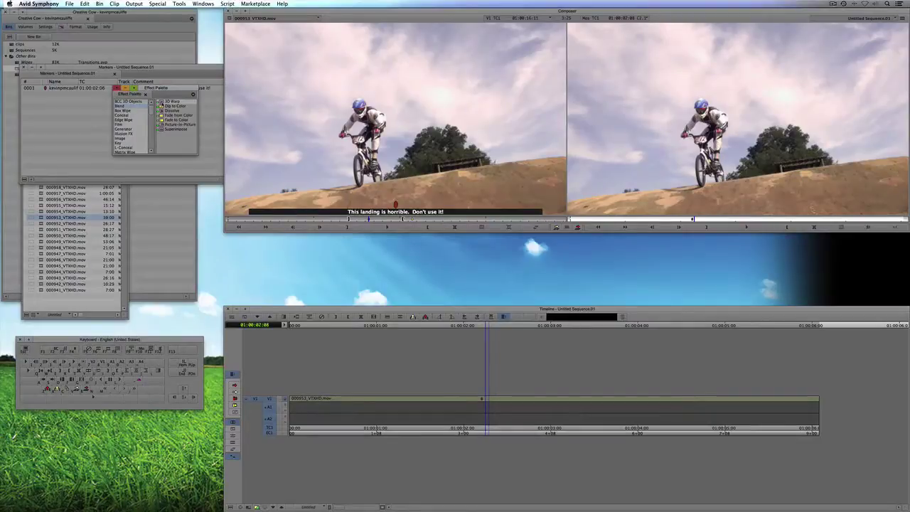
click(499, 406)
drag(499, 407, 499, 400)
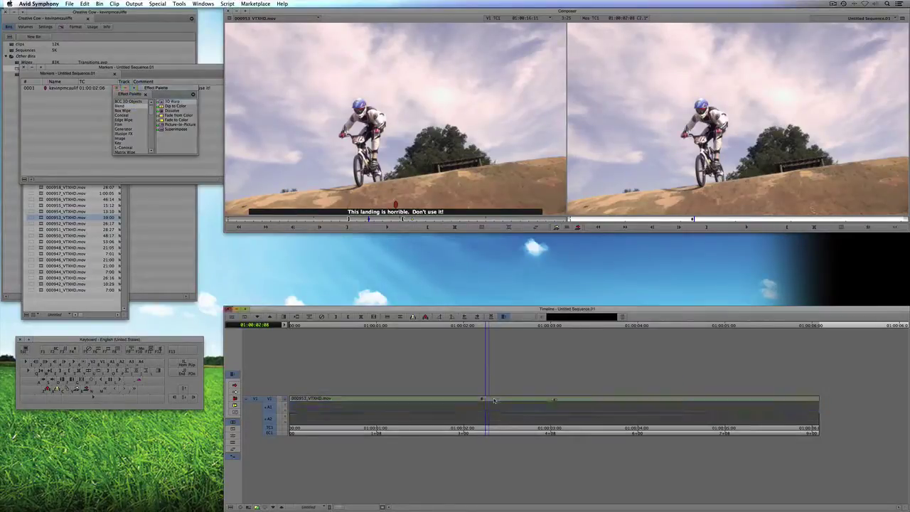
click(510, 404)
key(F12)
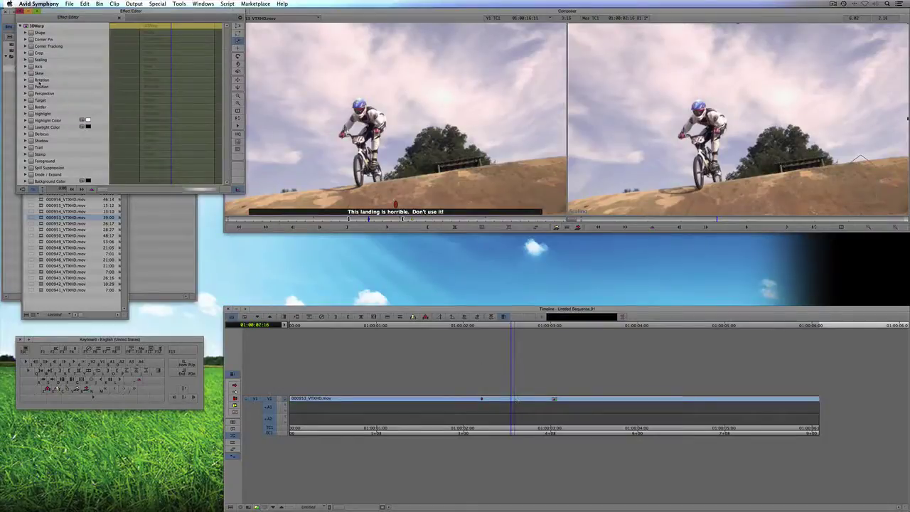
Scale the clip in the 3D Warp to 65 and rotate it 39 degrees on the Y axis.
click(28, 61)
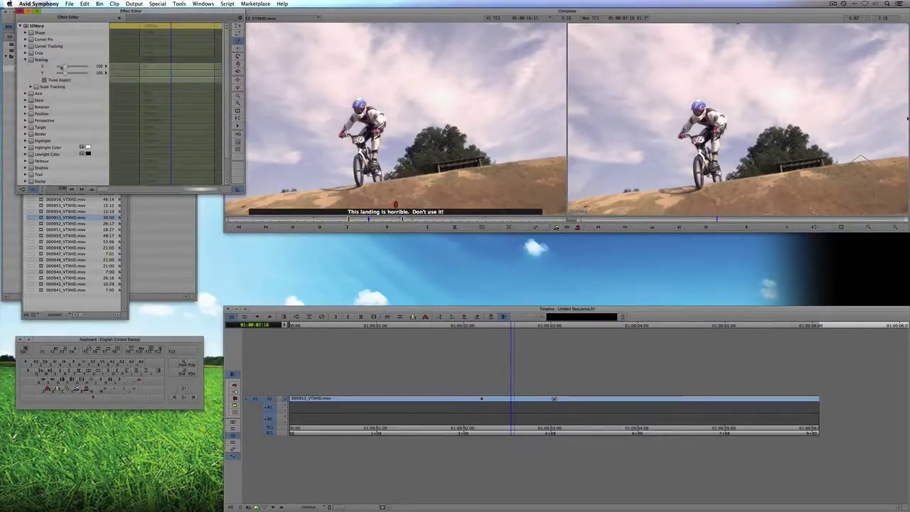
drag(67, 68, 61, 67)
click(26, 106)
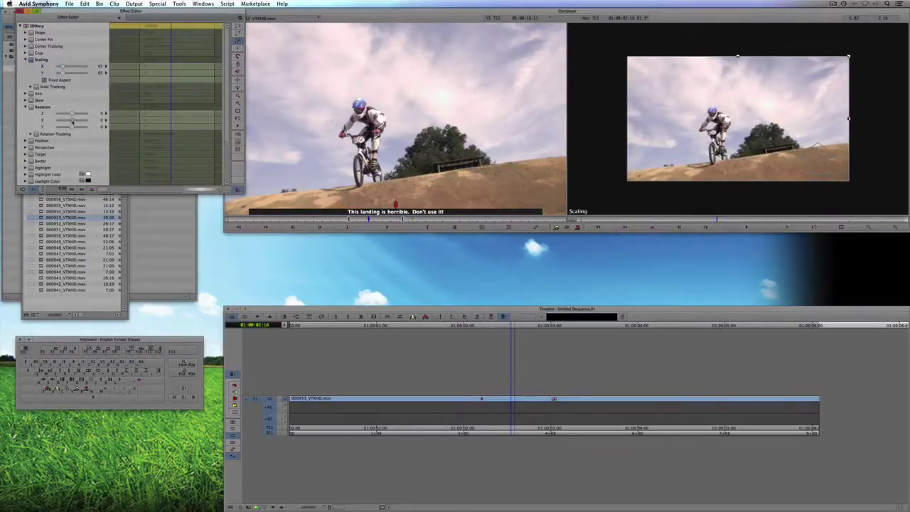
drag(71, 121, 74, 122)
key(super+z)
drag(73, 128, 74, 129)
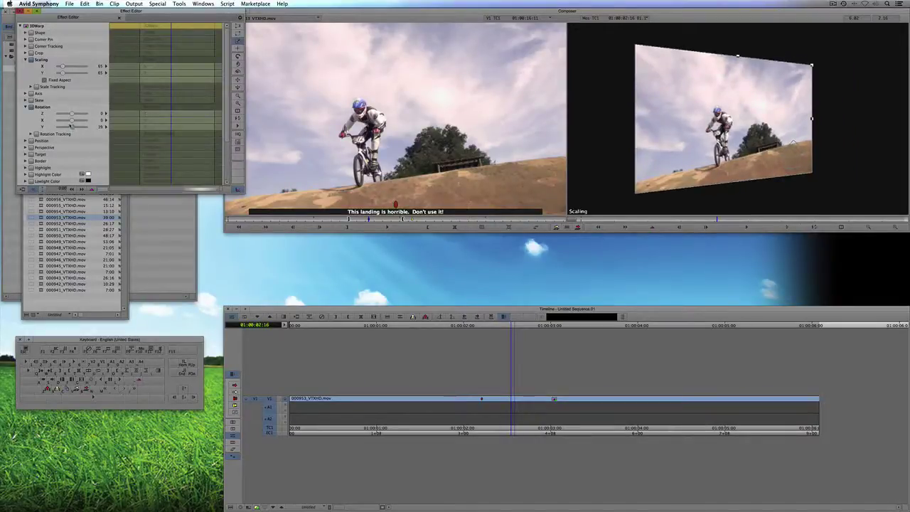
Play the sequence from the start to review the 3D Warp, and remove the effect from the clip.
click(383, 382)
drag(381, 326, 289, 328)
key(space)
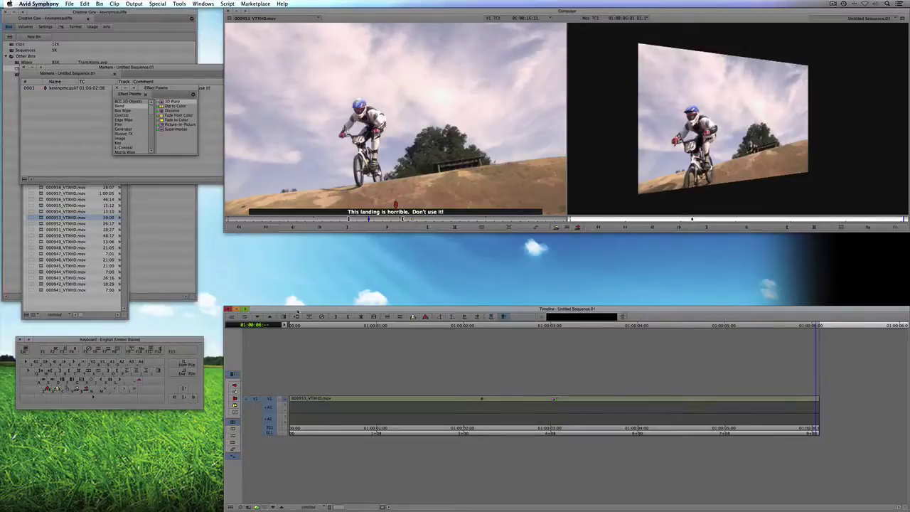
click(520, 407)
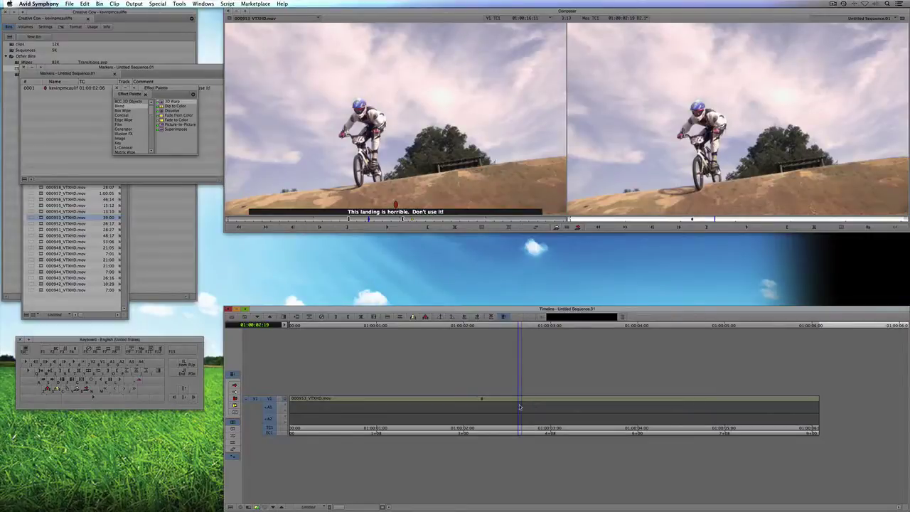
Load 000948_VTXHD.mov from the bin and overwrite it onto the sequence from an in point at 01:00:03:04.
double_click(32, 247)
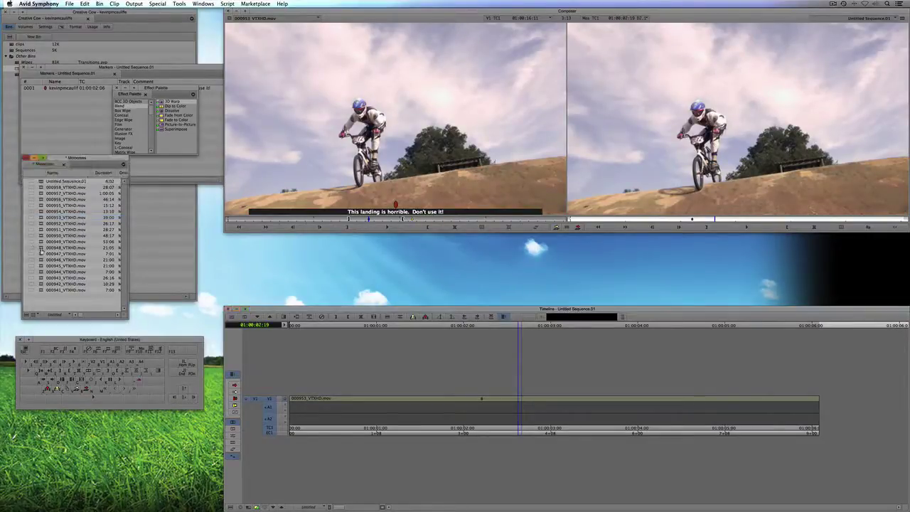
drag(552, 401, 563, 406)
key(i)
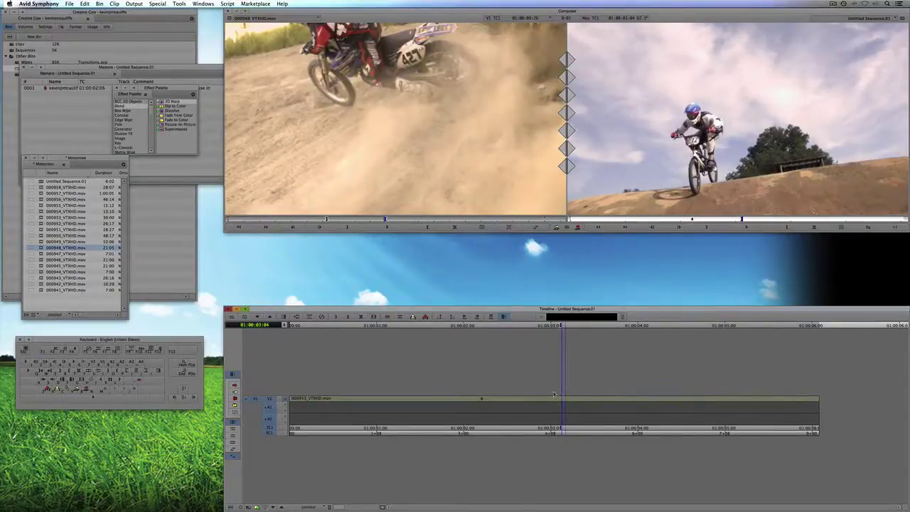
key(b)
Add a dissolve centered on the cut between 000953_VTXHD.mov and 000948_VTXHD.mov.
drag(675, 406, 551, 411)
key(Down)
key(Down)
key(backslash)
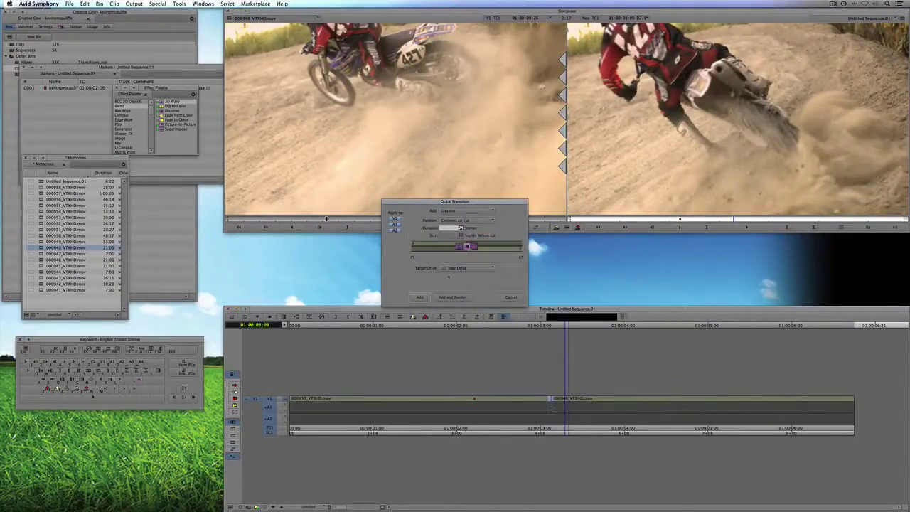
click(420, 297)
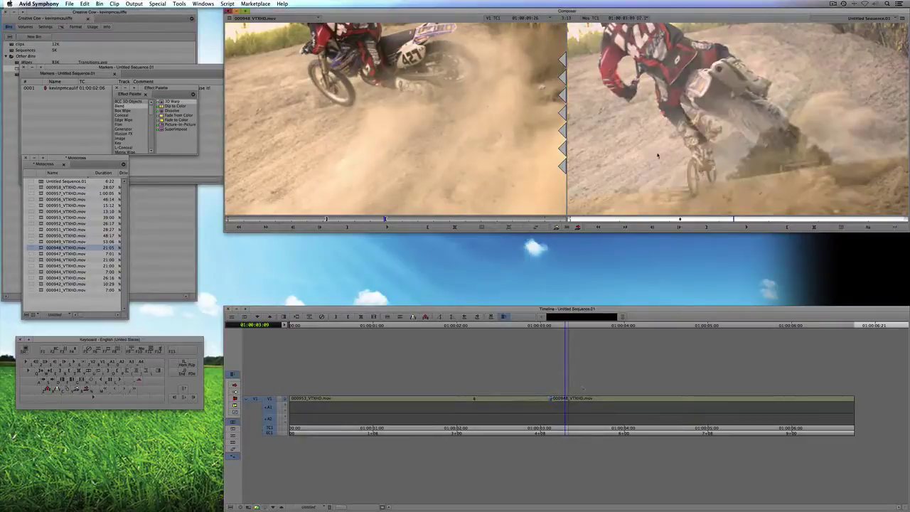
Undo and redo the dissolve at 01:00:03:05, and open it in the Effect Editor.
drag(532, 387, 554, 392)
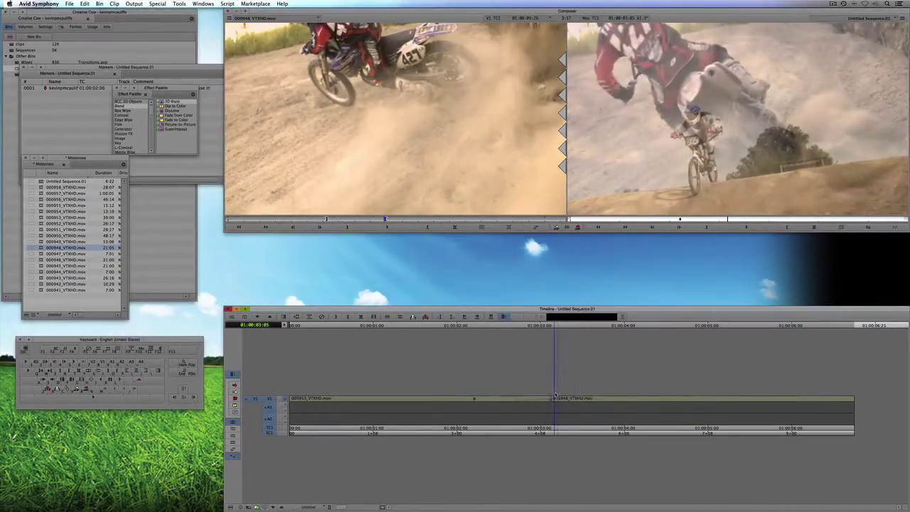
key(super+z)
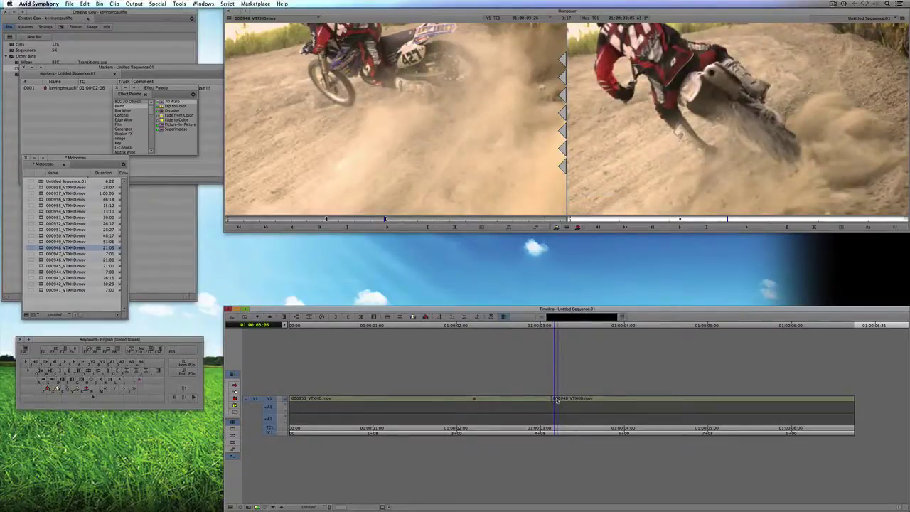
key(super+r)
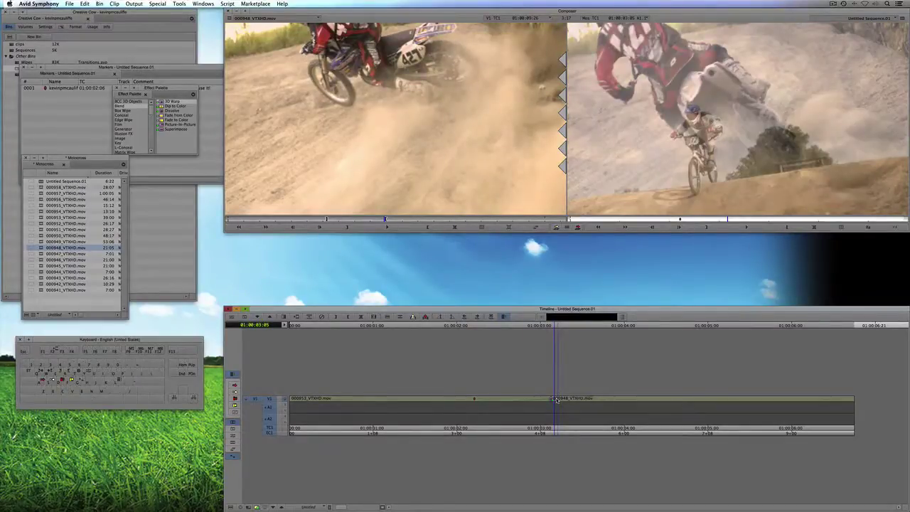
key(shift+F2)
key(shift)
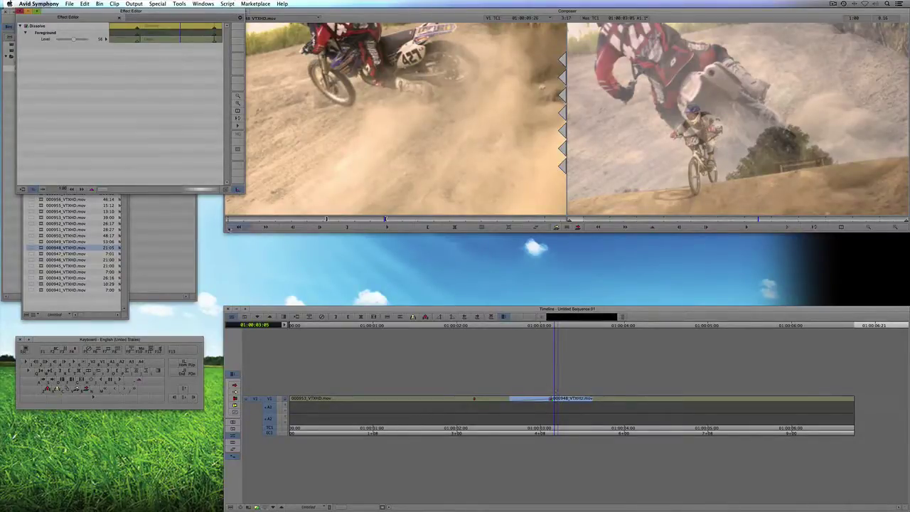
click(238, 111)
click(567, 228)
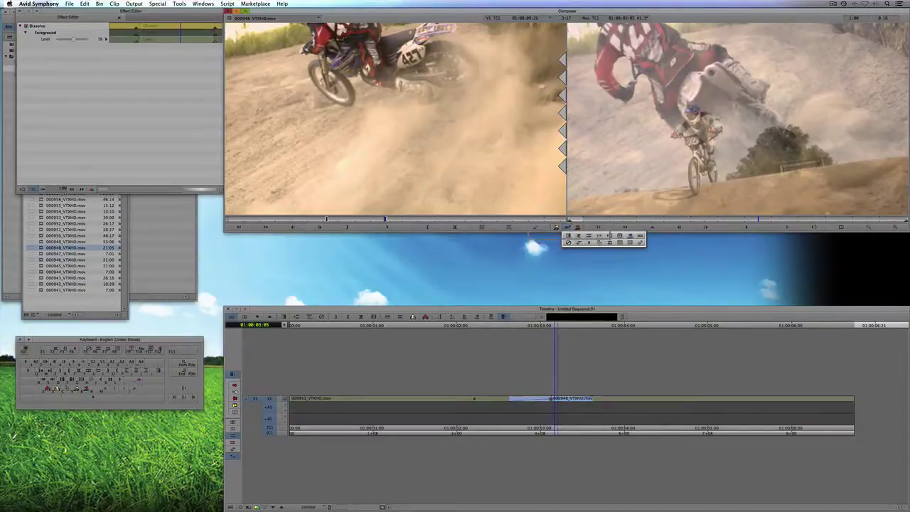
drag(569, 235, 535, 229)
click(531, 227)
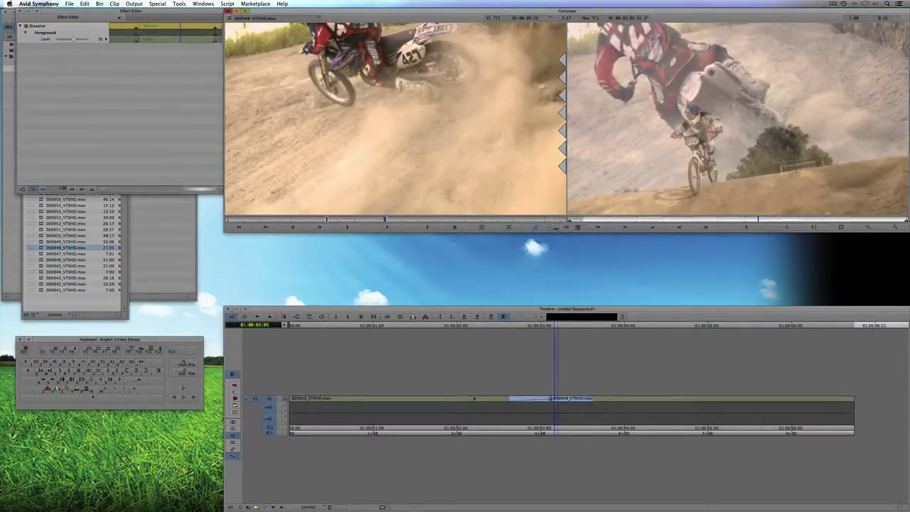
Try adding an edit inside the dissolve at 01:00:02:28 twice, undoing it each time.
click(537, 405)
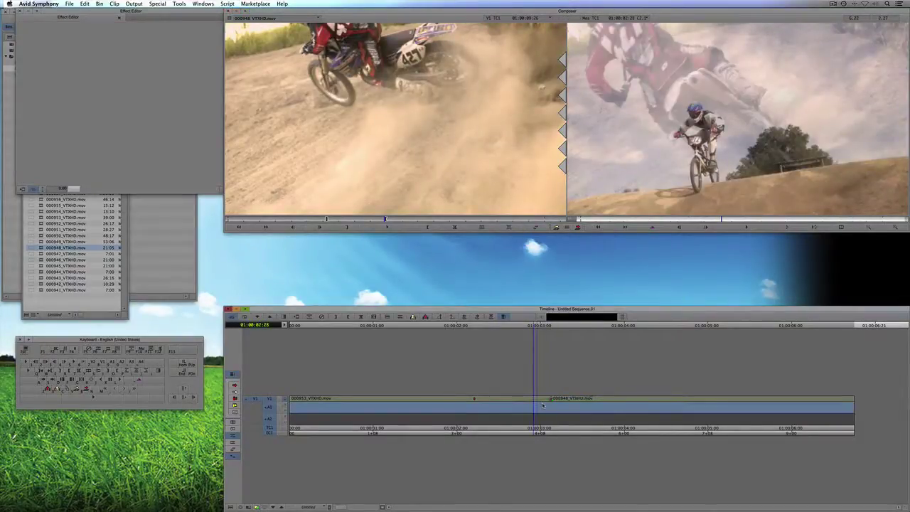
key(F4)
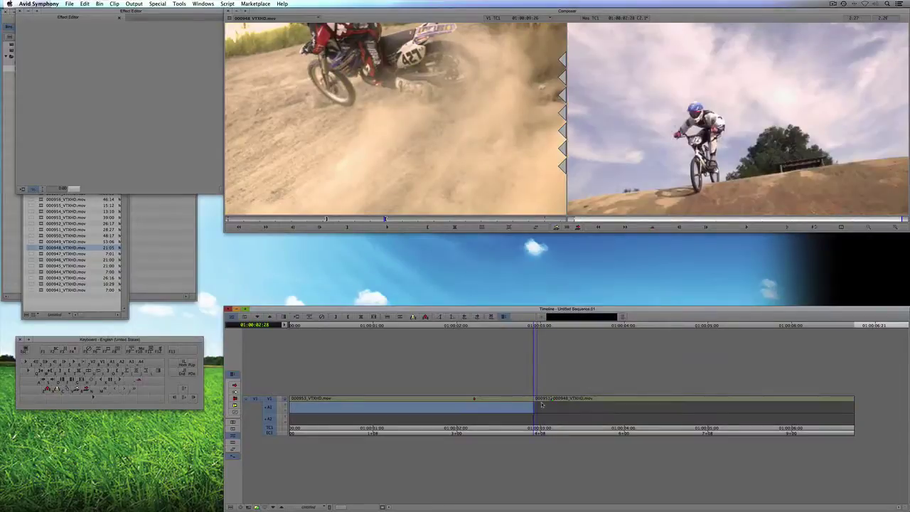
key(super+z)
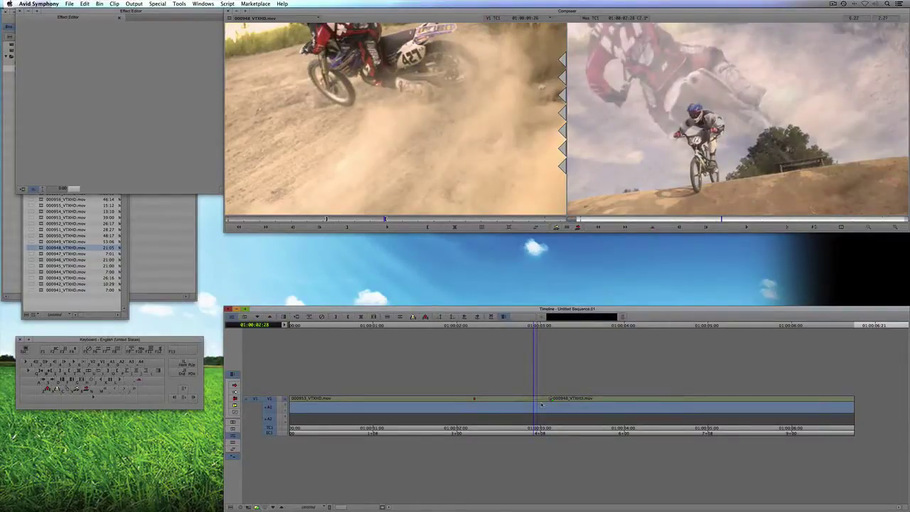
key(Delete)
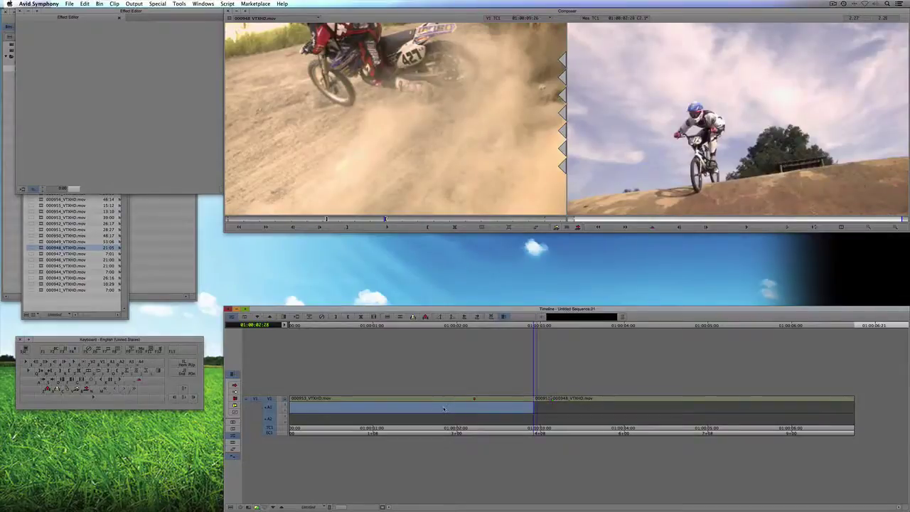
key(super+z)
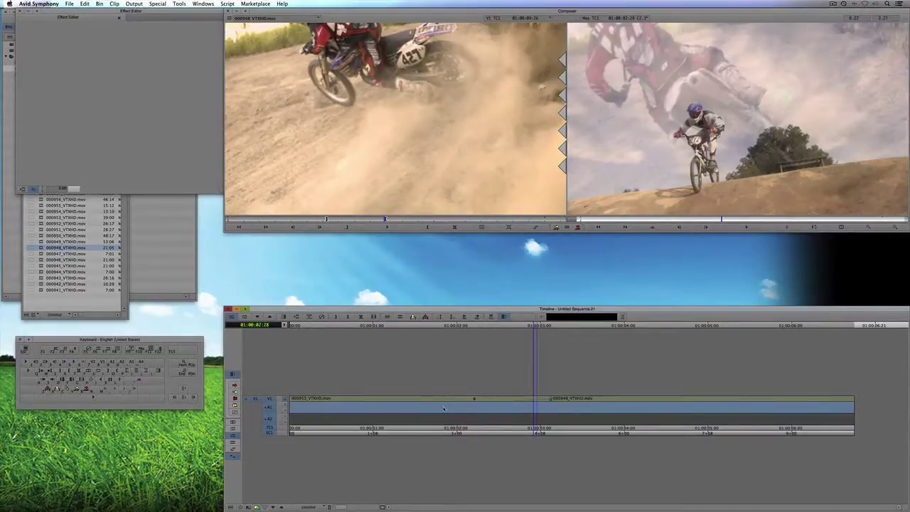
Leave effect mode, remove the dissolve from the cut and deselect audio tracks A1 and A2.
key(Delete)
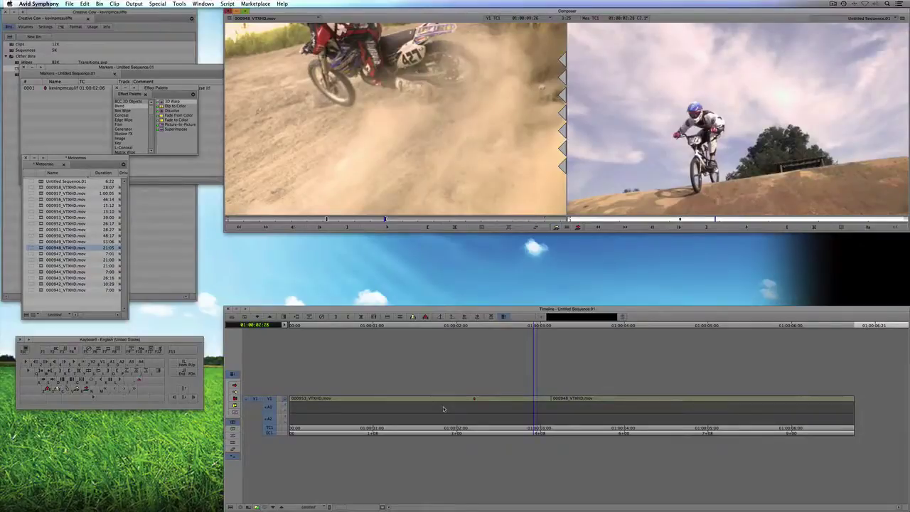
key(super+z)
key(super+z)
key(super+z)
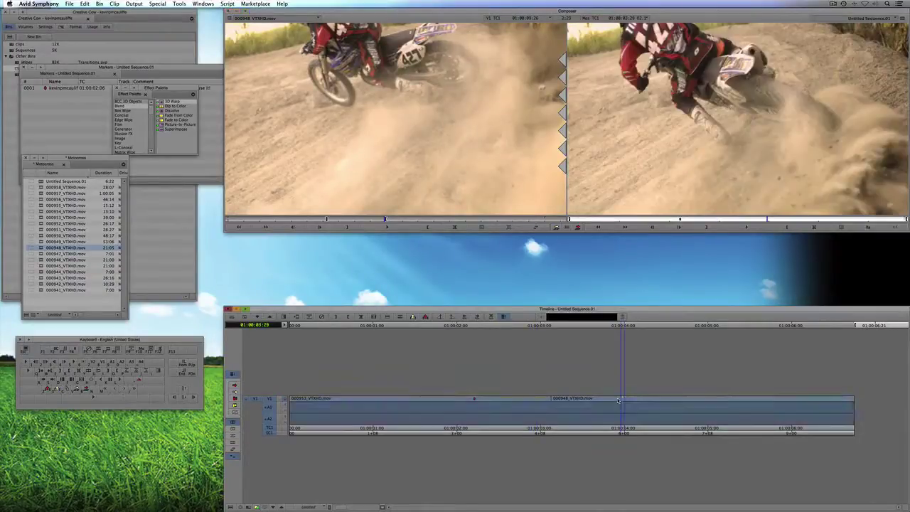
key(super+z)
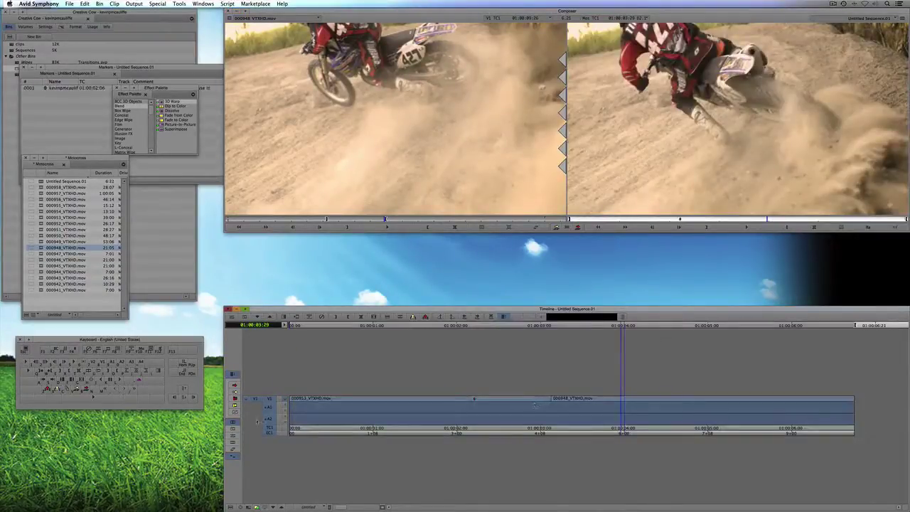
click(269, 419)
click(269, 411)
Undo the overwrite of the second clip and extend the end of 000953_VTXHD.mov so the sequence runs 9:04.
key(super+z)
key(super+z)
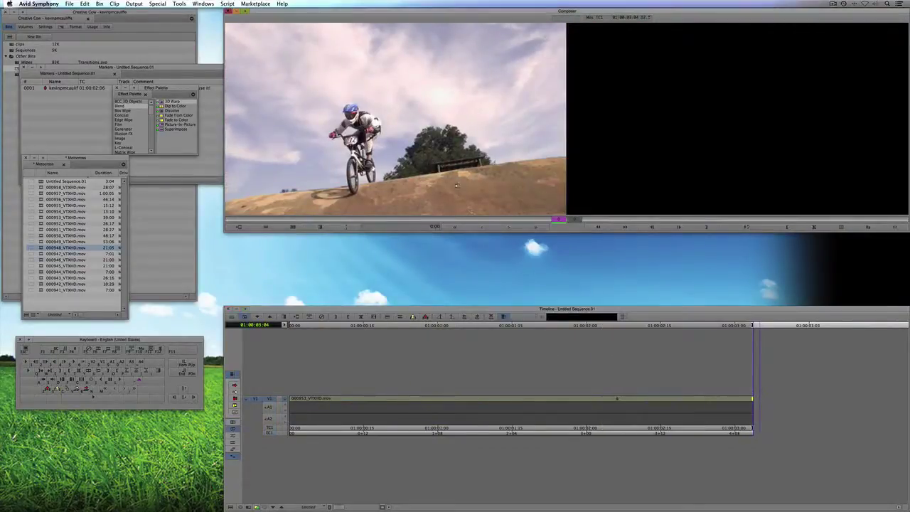
click(535, 227)
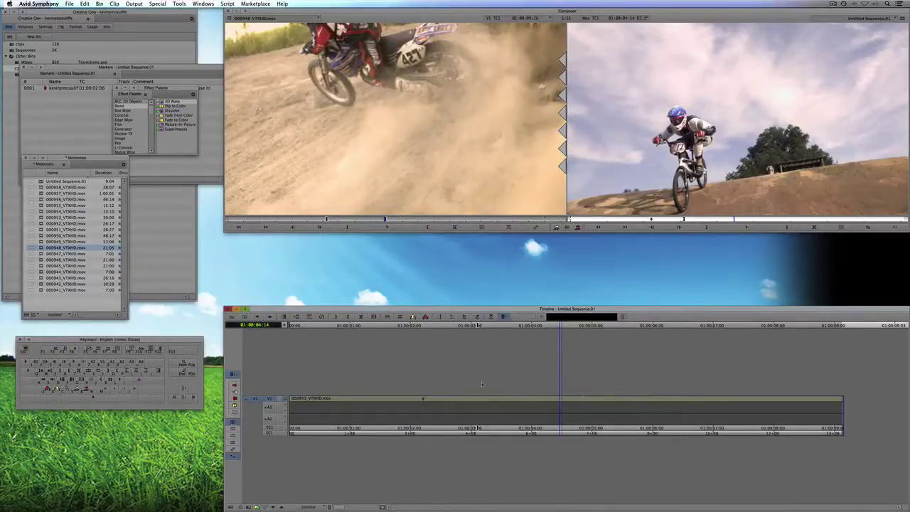
Split the video clip with Add Edit at 01:00:02:28 and again shortly before 01:00:07:00.
click(468, 402)
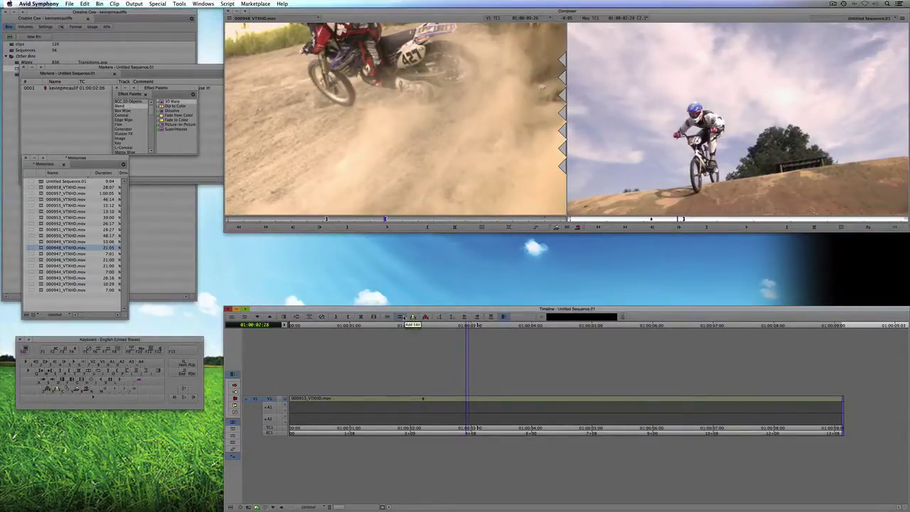
click(567, 227)
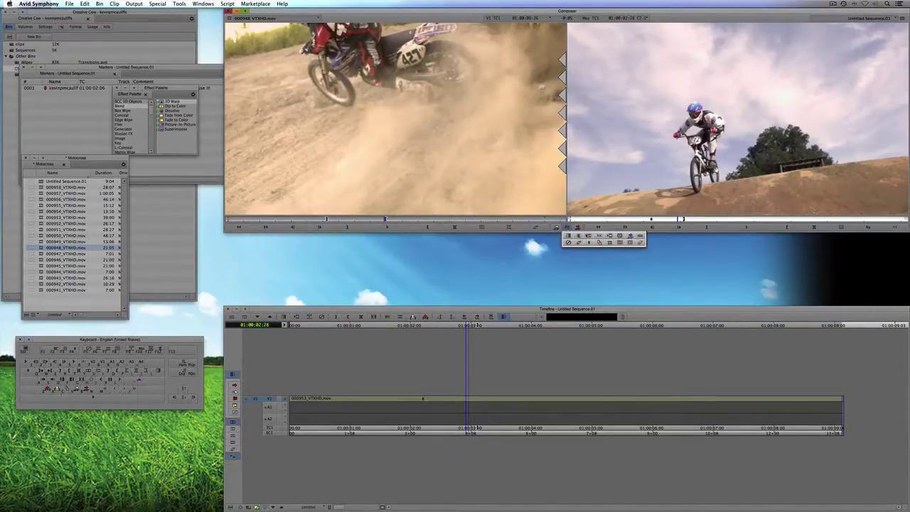
drag(588, 240, 441, 402)
click(440, 402)
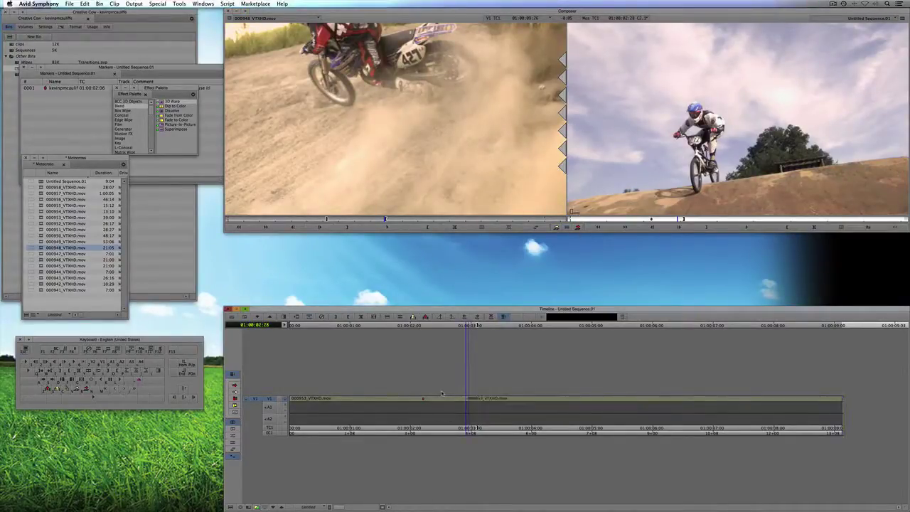
drag(603, 399, 626, 401)
key(h)
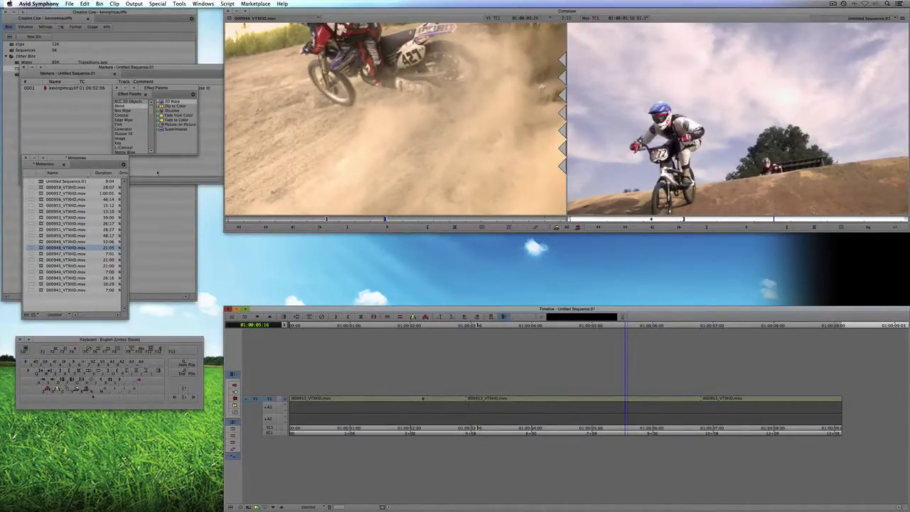
Apply the Color Effect from the Image category to the middle clip and lower its chroma saturation to the minimum.
click(125, 140)
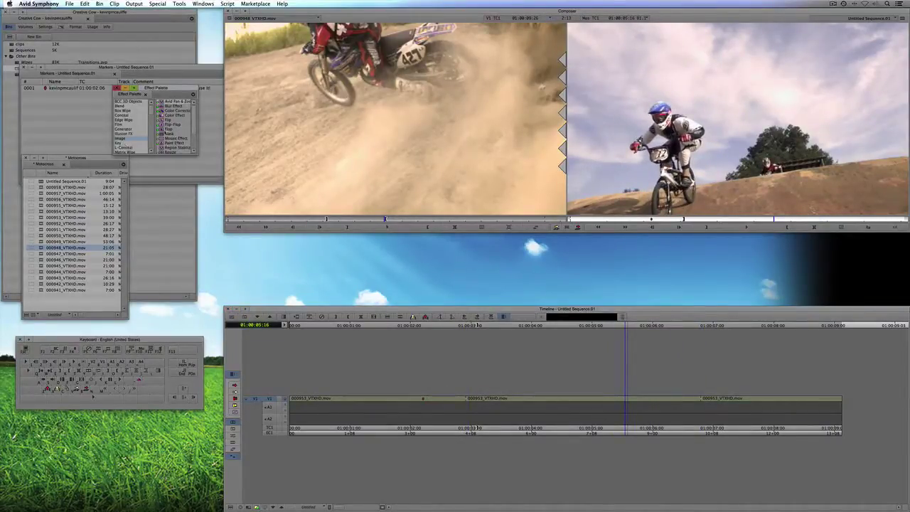
drag(161, 115, 592, 400)
click(587, 400)
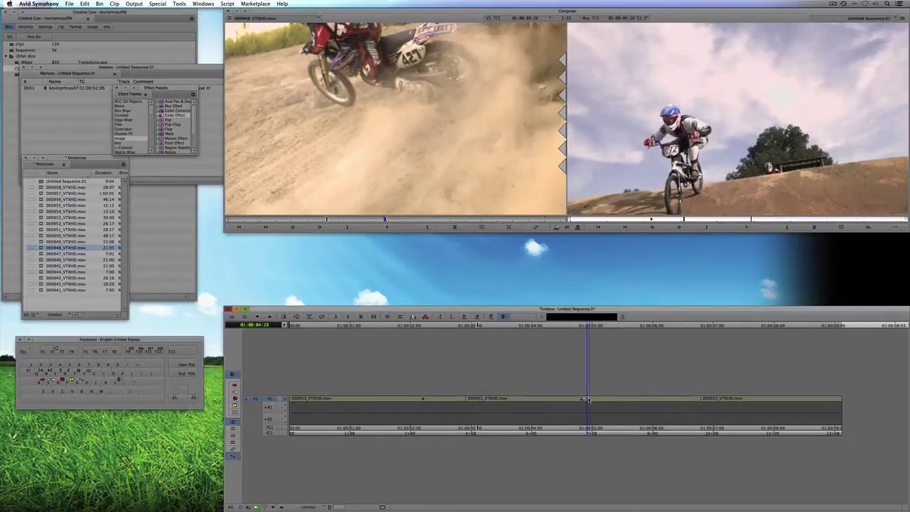
key(F6)
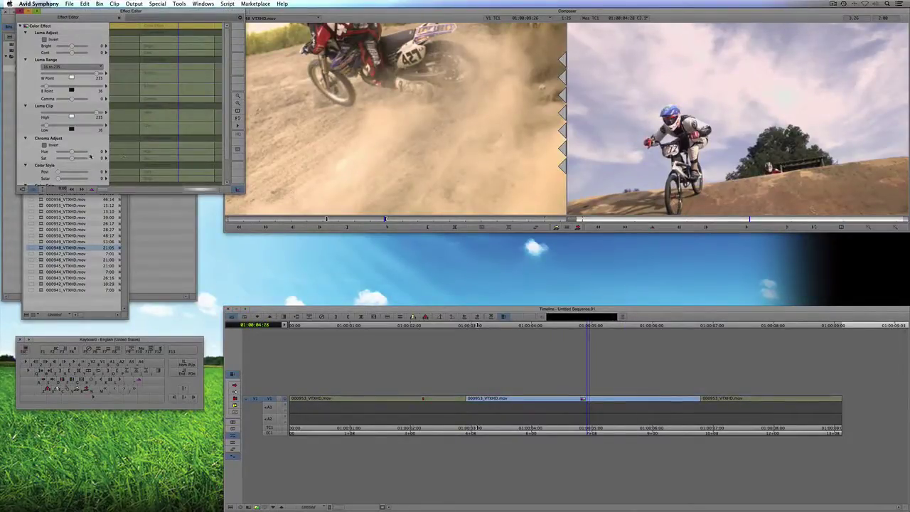
drag(72, 160, 53, 161)
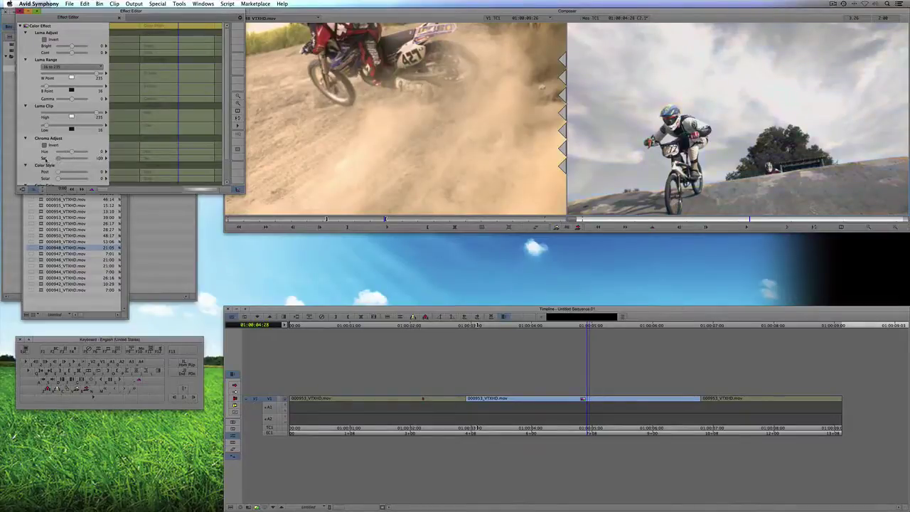
key(super+w)
Mark a range spanning both cuts of the middle clip and add dissolves to them with Quick Transition.
drag(459, 407, 712, 404)
key(i)
key(backslash)
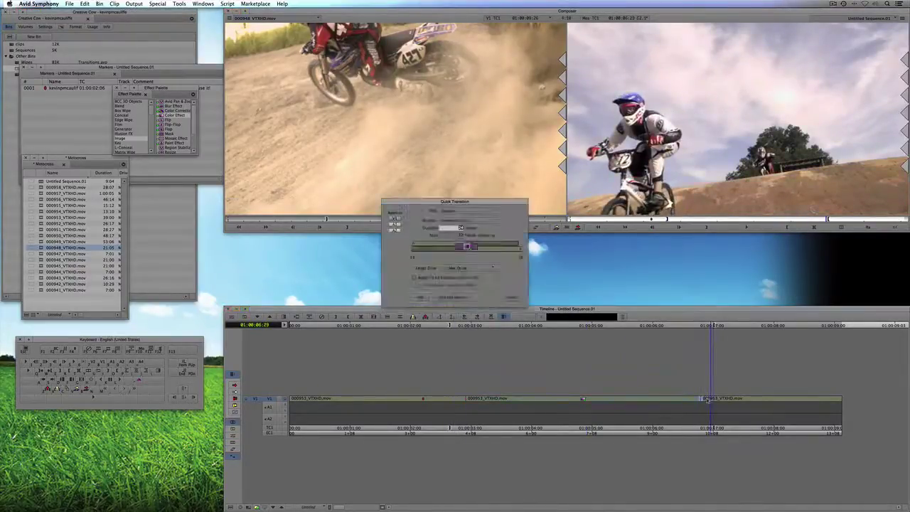
click(425, 297)
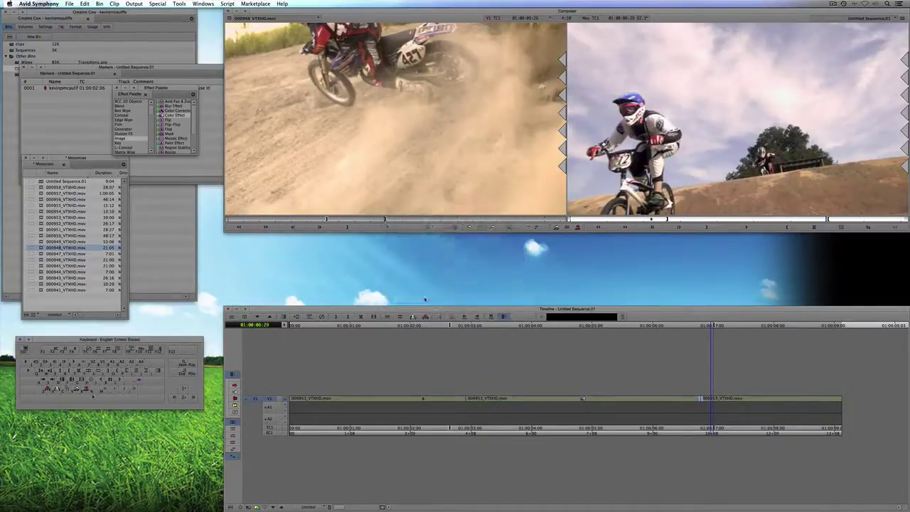
Play the sequence and examine the desaturated middle clip and the dissolves into and out of it.
drag(711, 397, 357, 396)
key(space)
key(space)
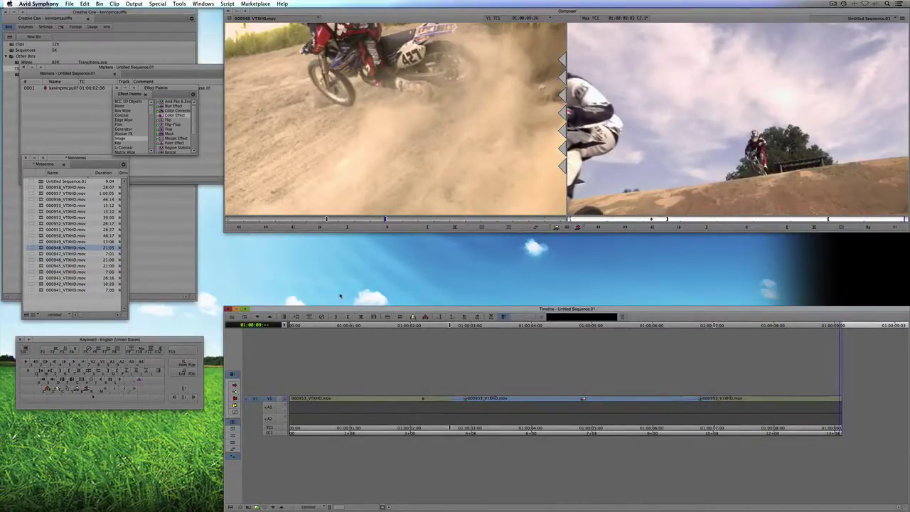
click(464, 398)
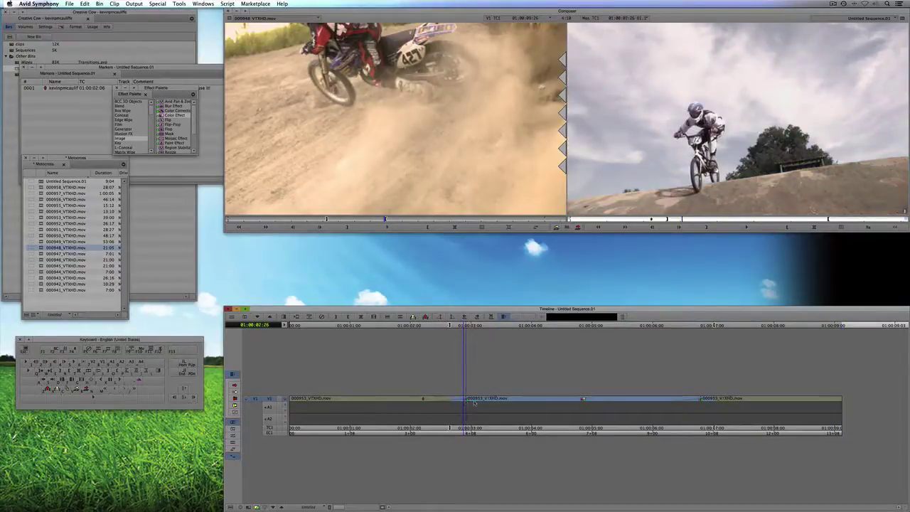
click(482, 403)
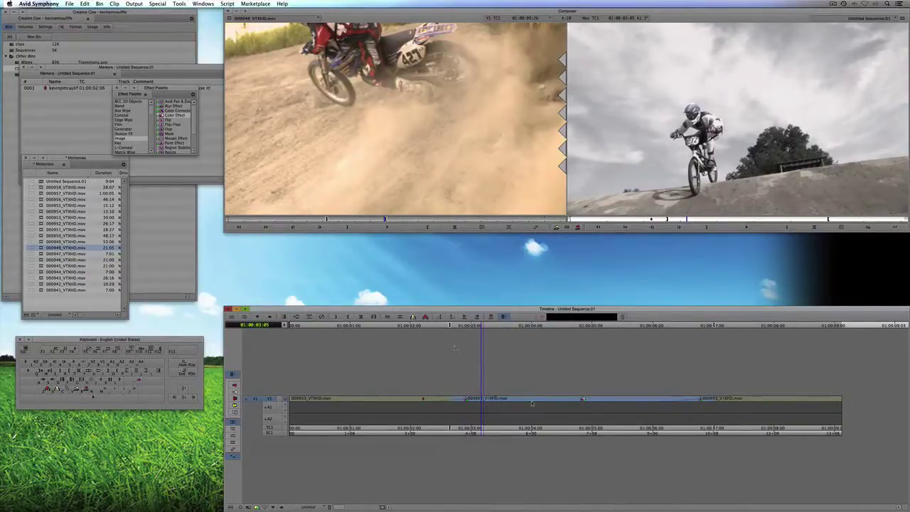
drag(533, 403, 729, 383)
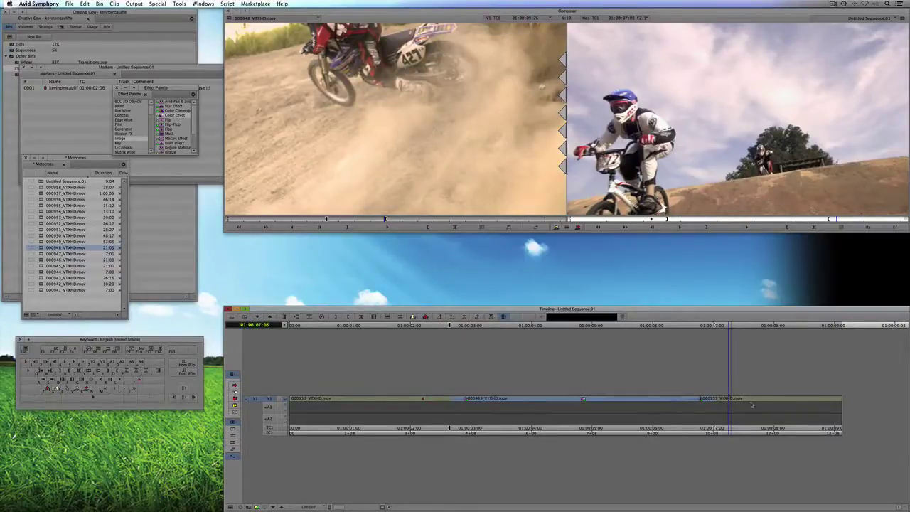
drag(749, 406, 834, 399)
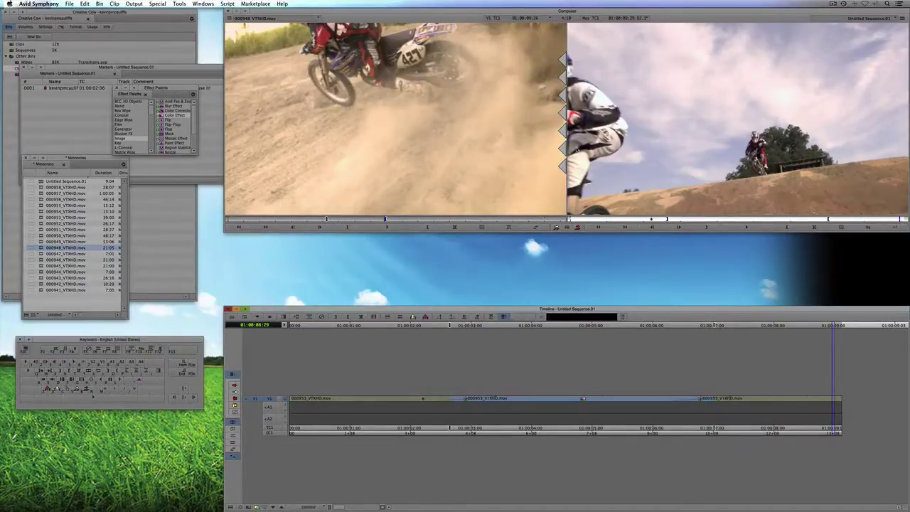
Match frame the sequence at 01:00:08:29 to its source clip and scrub further ahead in the source footage.
click(679, 107)
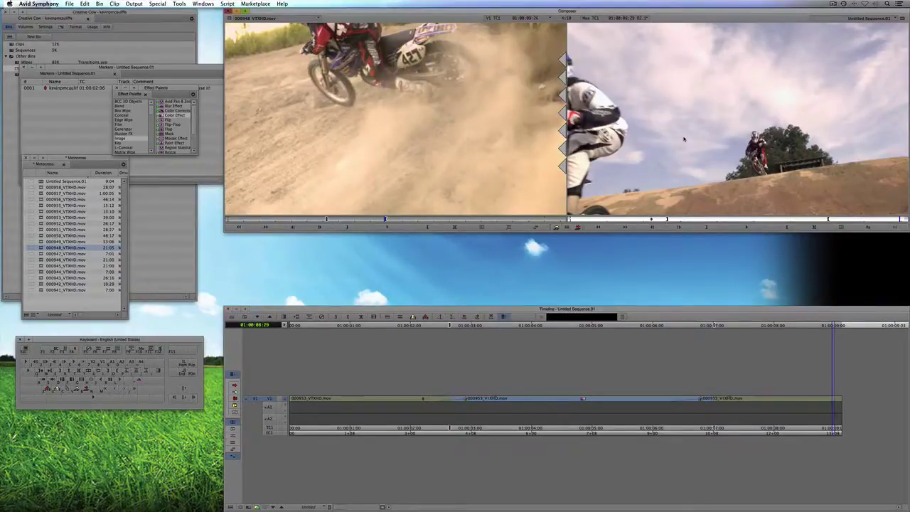
key(n)
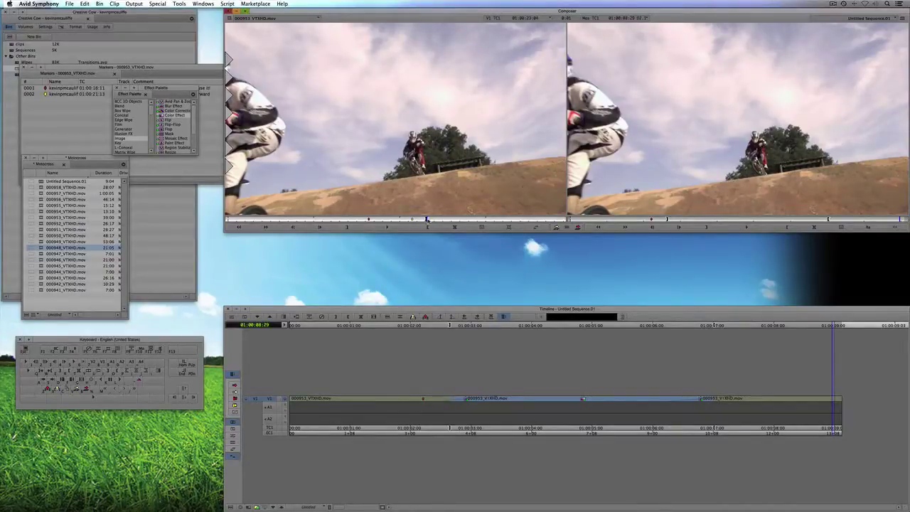
drag(429, 221, 453, 219)
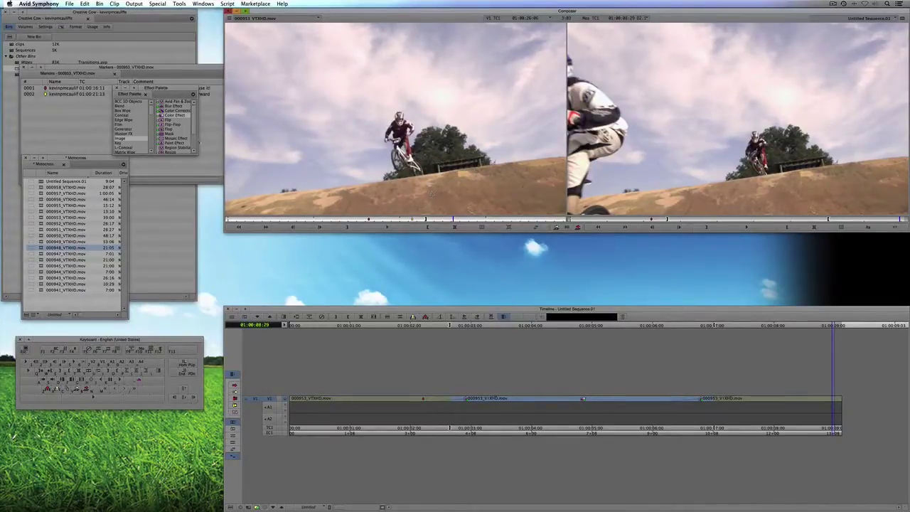
Close the Markers window, move Untitled Sequence.01 into the Sequences bin and close the Motocross bin.
click(193, 70)
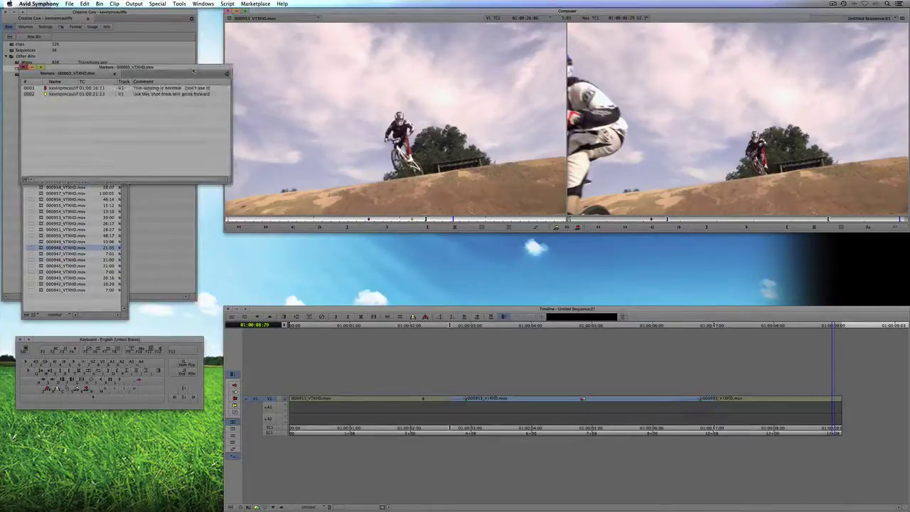
click(23, 68)
double_click(16, 50)
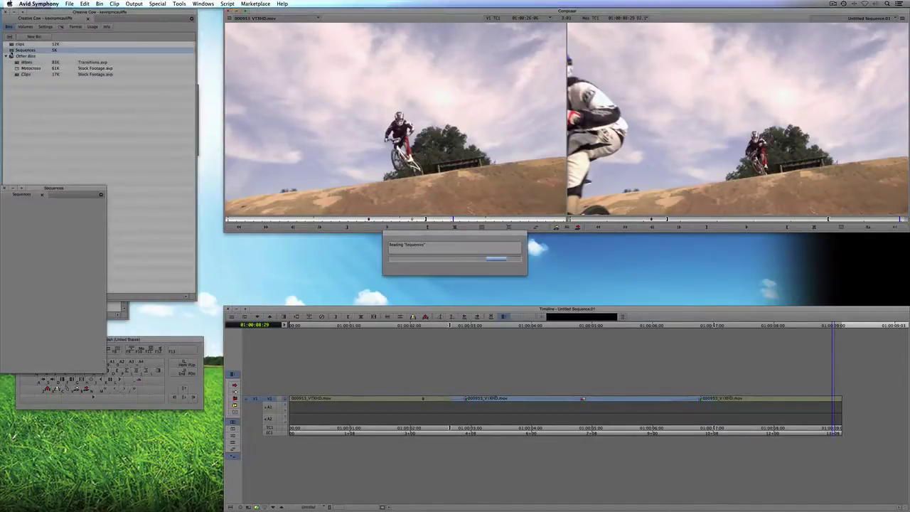
click(121, 318)
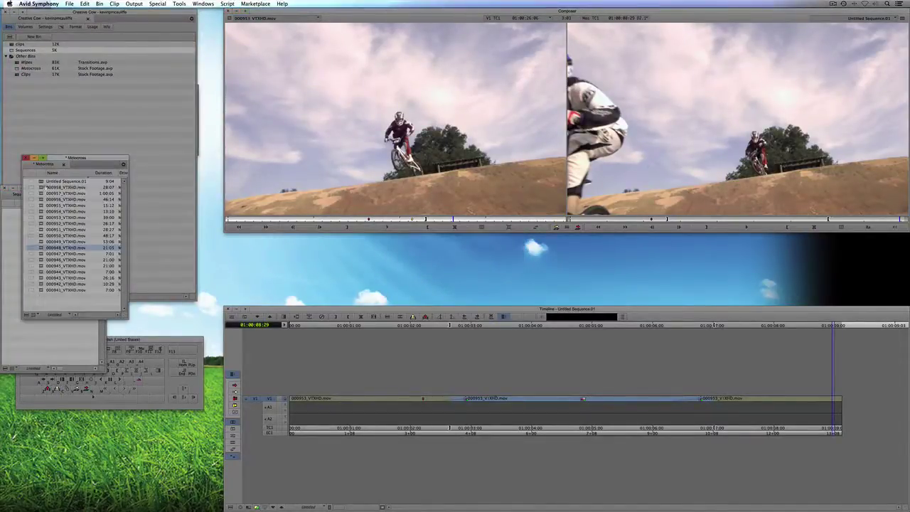
drag(45, 184, 18, 229)
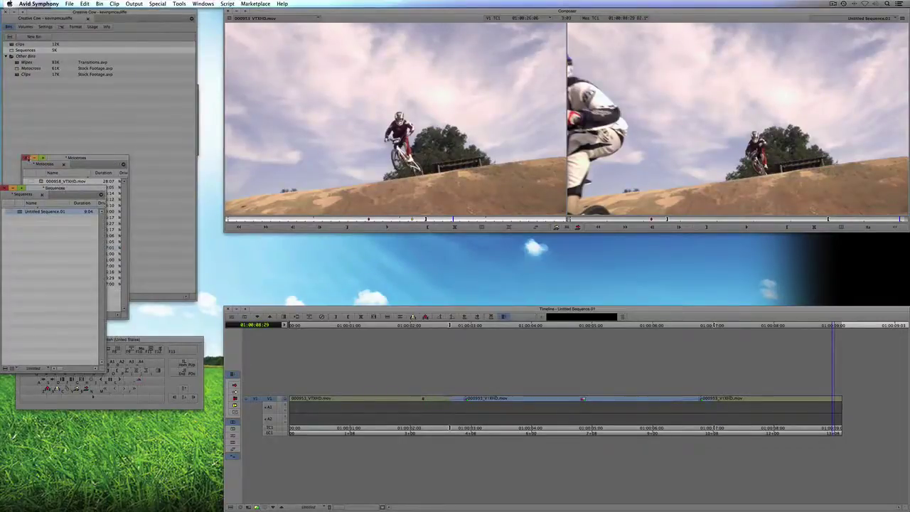
click(25, 158)
click(336, 163)
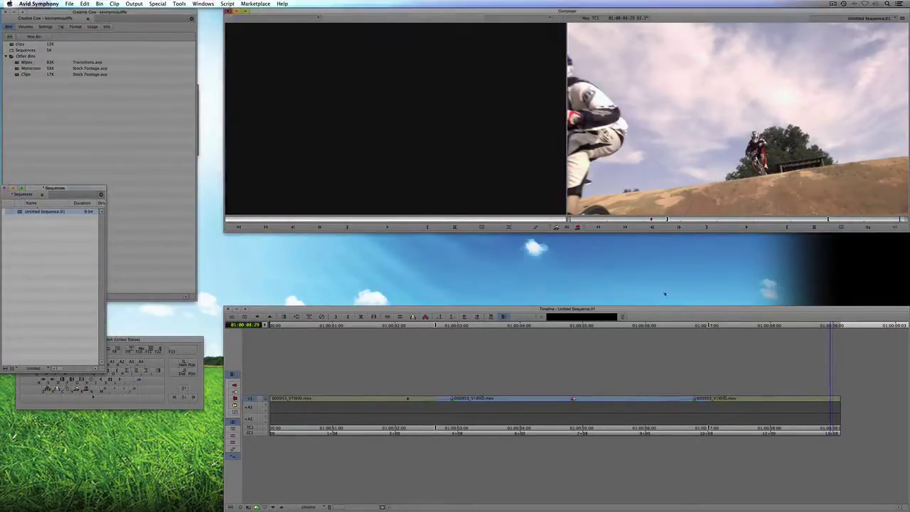
Match frame the sequence again at 01:00:08:29 and reveal the source clip in its bin with Find Bin.
click(671, 115)
key(n)
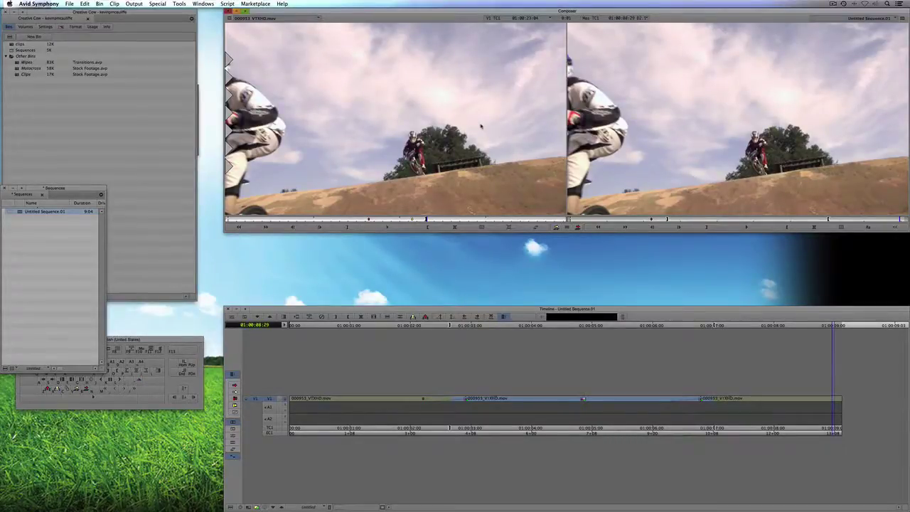
key(shift+n)
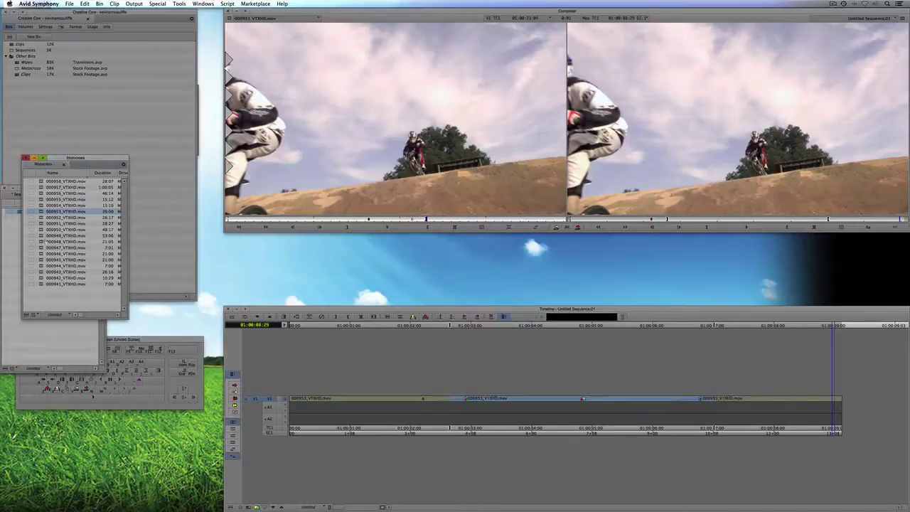
Load several Motocross clips in turn to preview them, ending with 000949_VTXHD.mov.
double_click(44, 242)
double_click(41, 249)
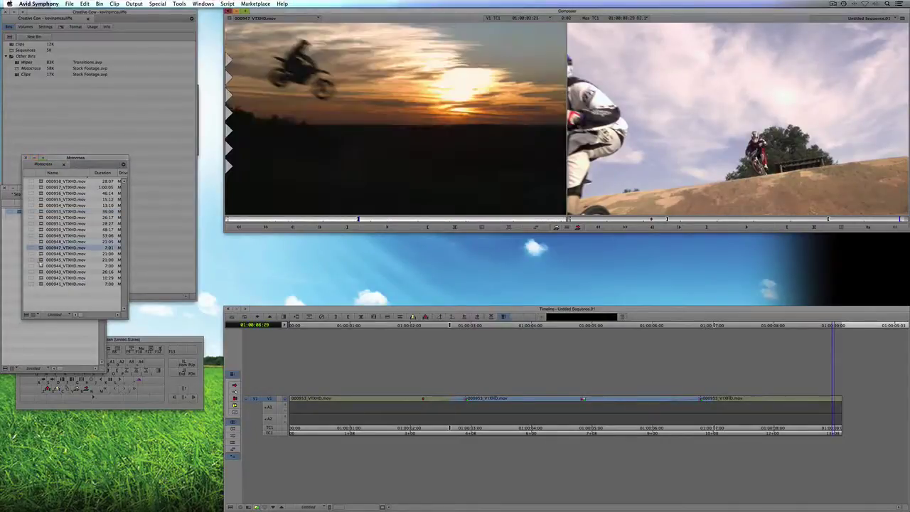
double_click(41, 261)
double_click(42, 272)
double_click(41, 247)
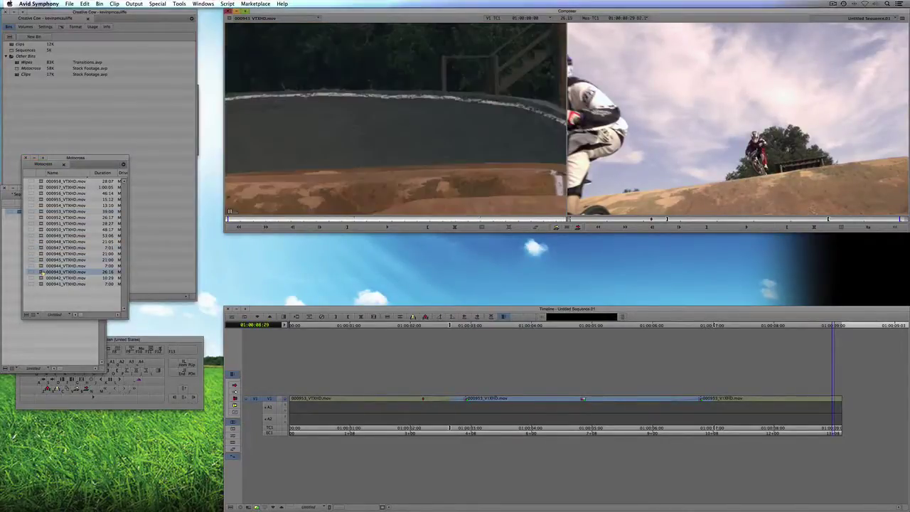
double_click(41, 235)
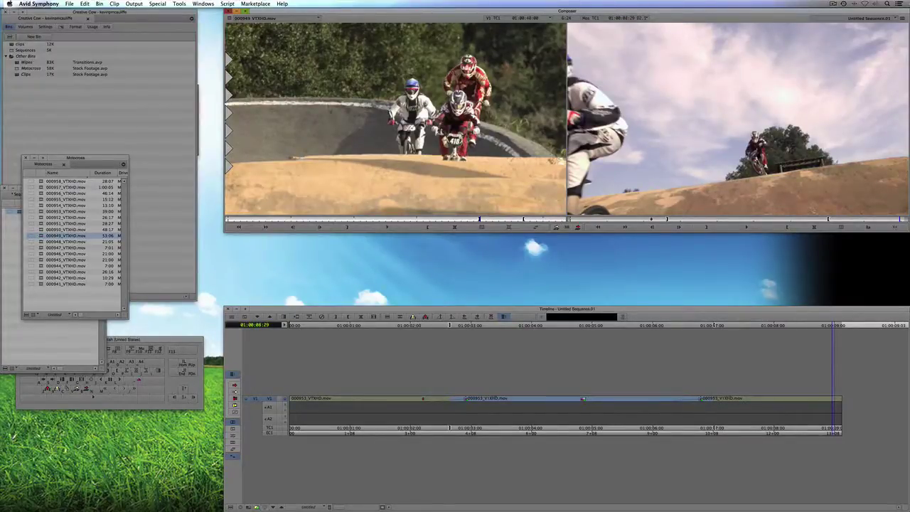
Remove the dissolves and Color Effect from the middle clip and add video tracks V2, V3 and V4.
click(463, 409)
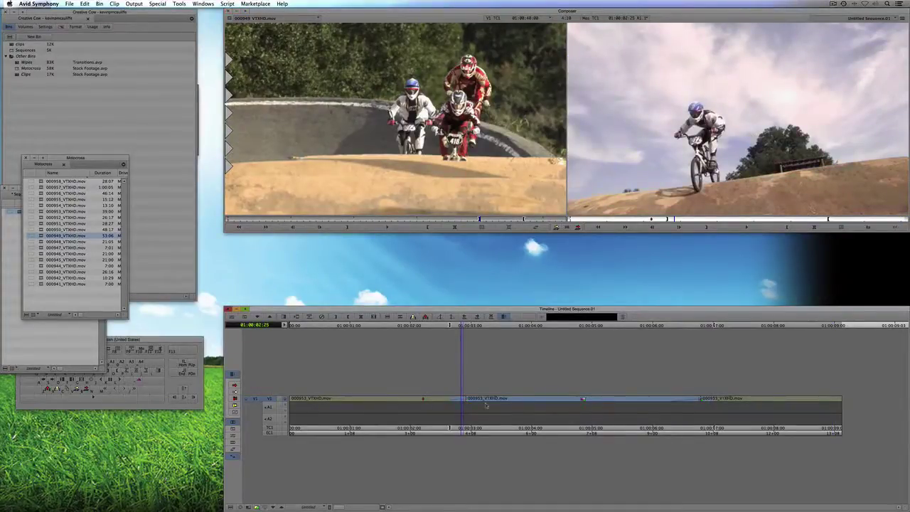
drag(486, 406, 567, 403)
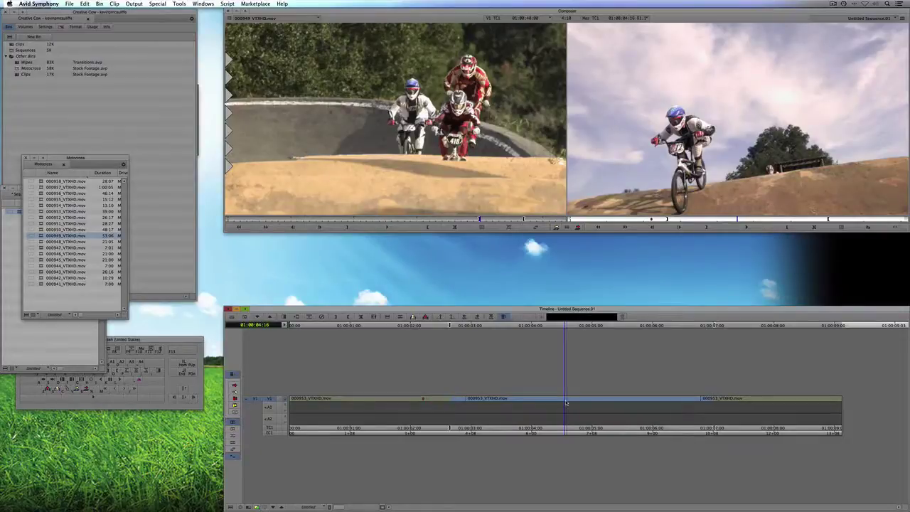
key(super+y)
key(super+y)
key(super+y)
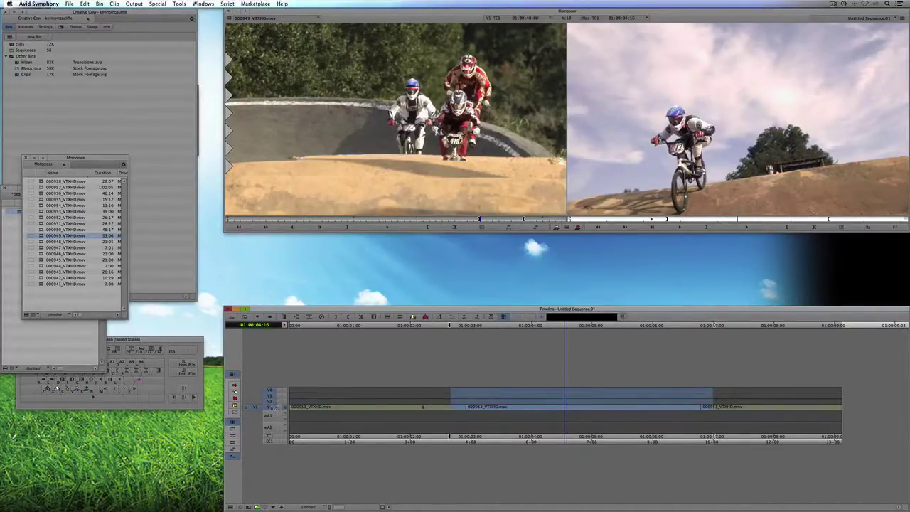
Deselect tracks V2, V3 and V4 and mark the duration of the middle clip on V1.
key(t)
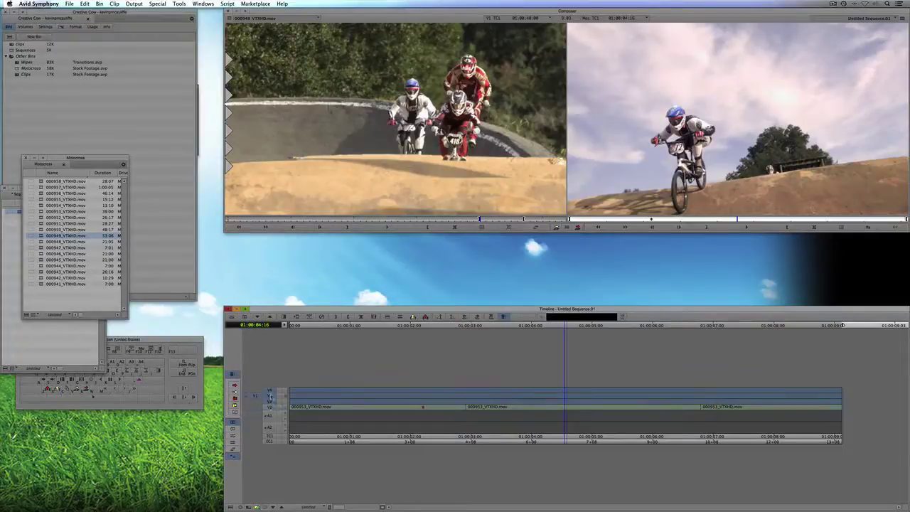
click(270, 396)
click(270, 389)
click(270, 401)
key(t)
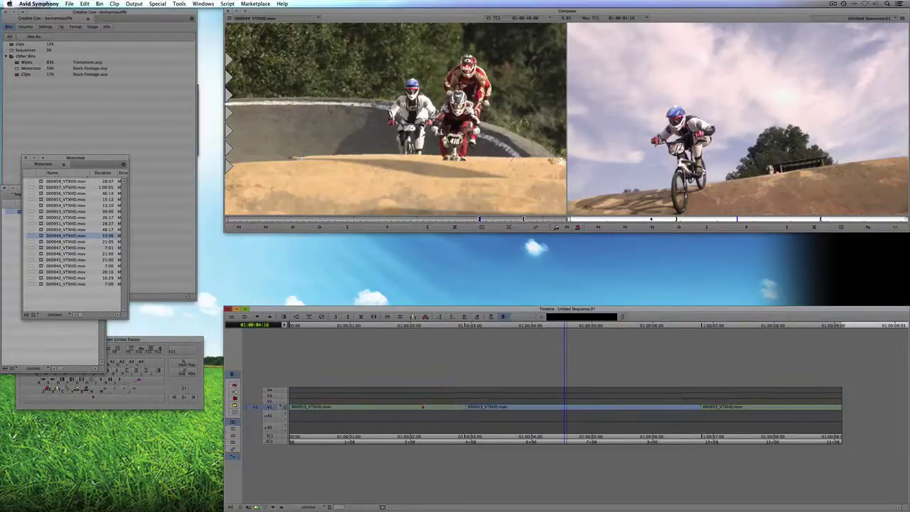
Load 000943_VTXHD.mov, patch its video to V2 and overwrite it into the marked range above the middle clip.
drag(41, 272, 317, 167)
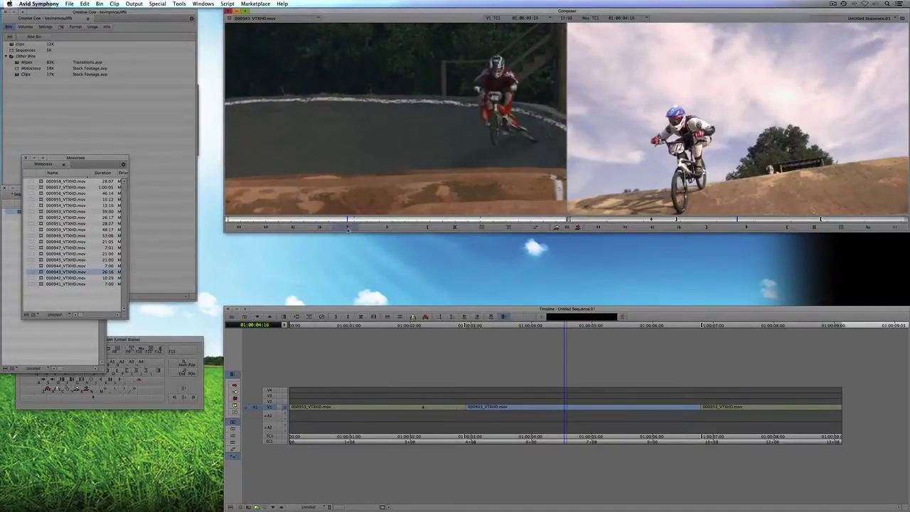
drag(256, 407, 270, 402)
key(b)
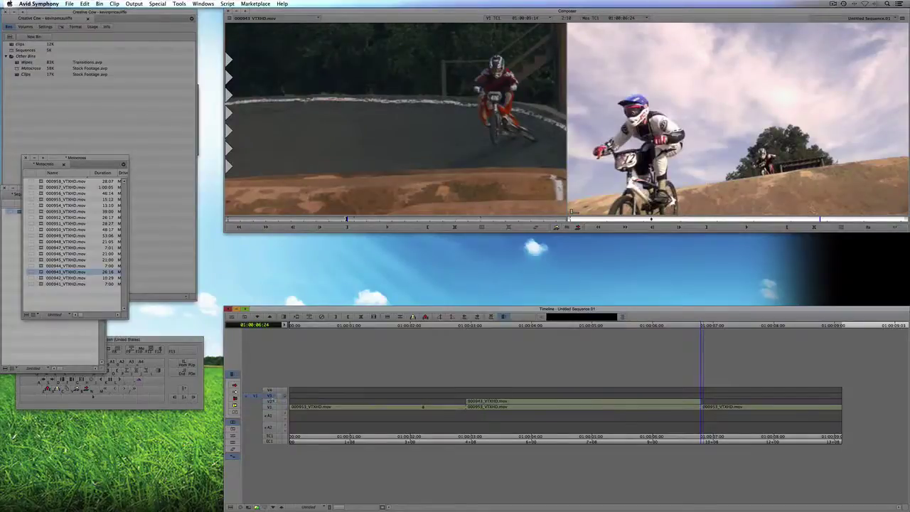
Mark the V2 clip's duration and overwrite 000955_VTXHD.mov onto V3 above it from a new source IN point.
click(535, 407)
key(t)
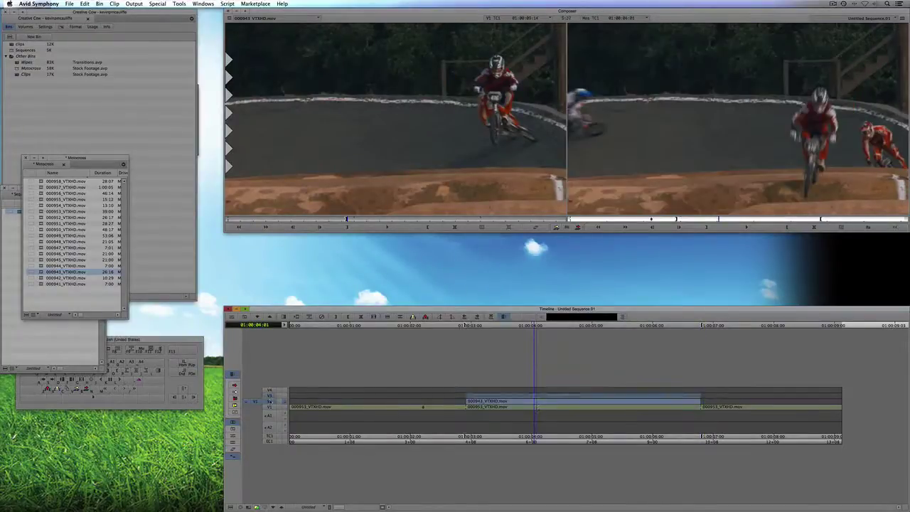
double_click(43, 200)
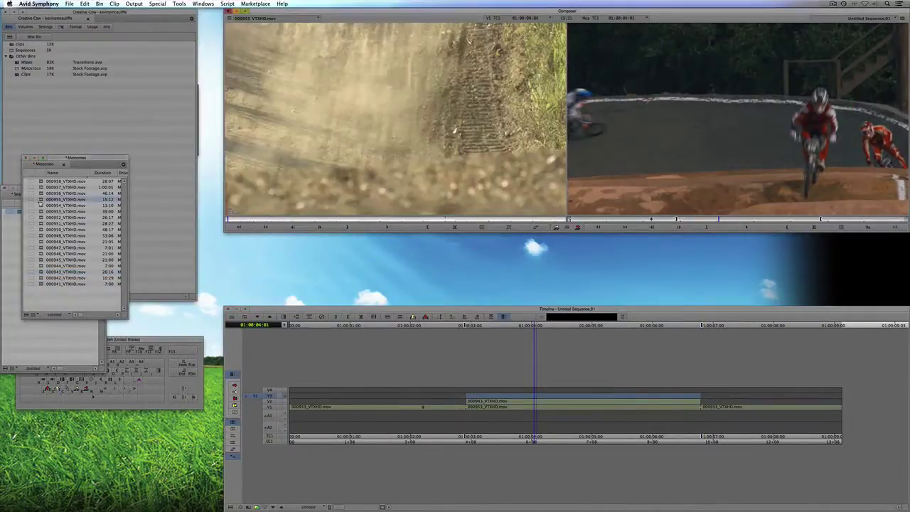
click(301, 219)
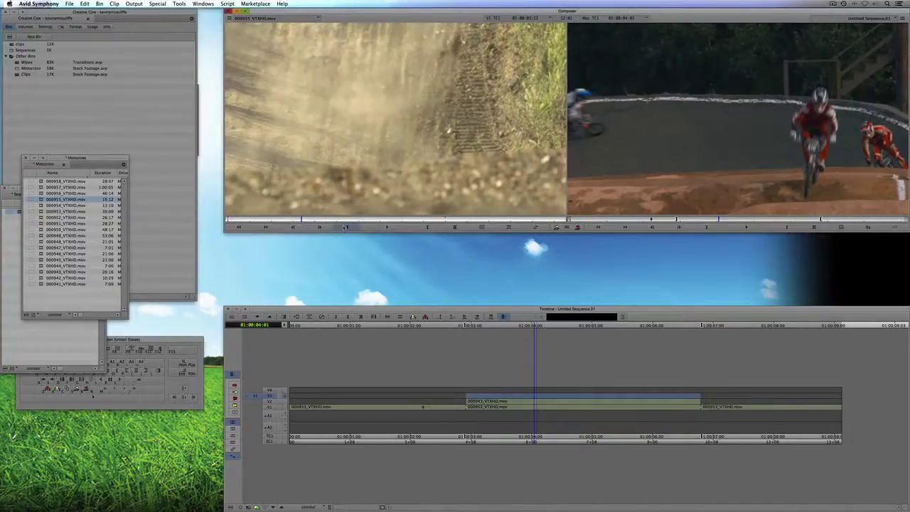
click(347, 227)
key(b)
Mark the V3 clip's duration and overwrite it with 000955_VTXHD.mov from a later source IN point.
click(498, 392)
drag(511, 387, 556, 382)
drag(458, 219, 533, 219)
click(435, 228)
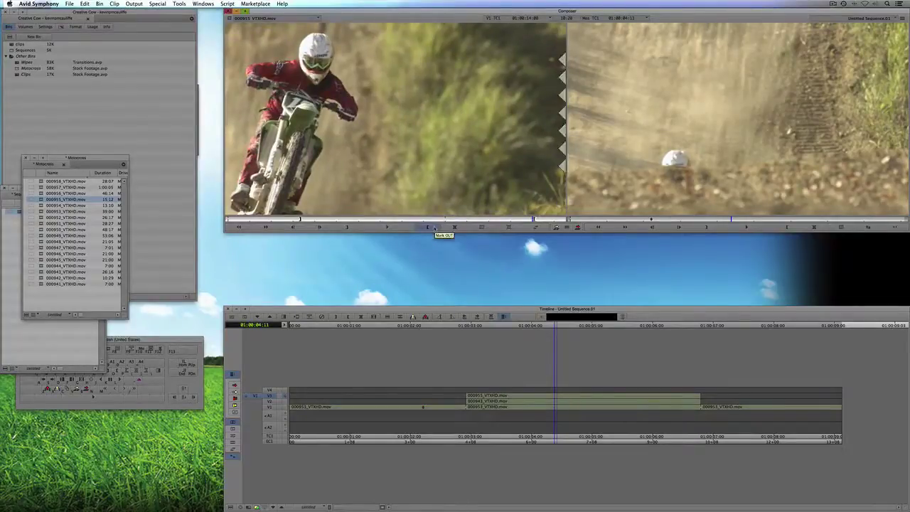
click(559, 429)
key(t)
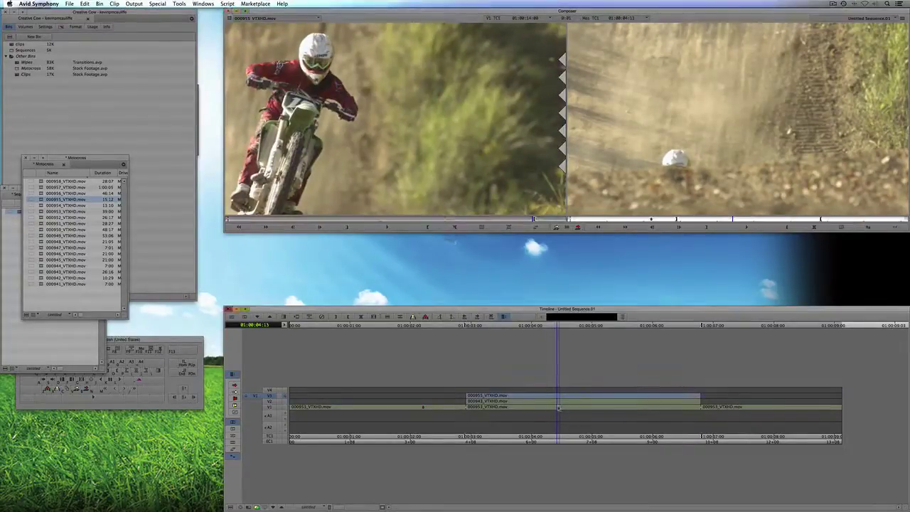
key(b)
drag(556, 412, 534, 404)
drag(593, 398, 559, 396)
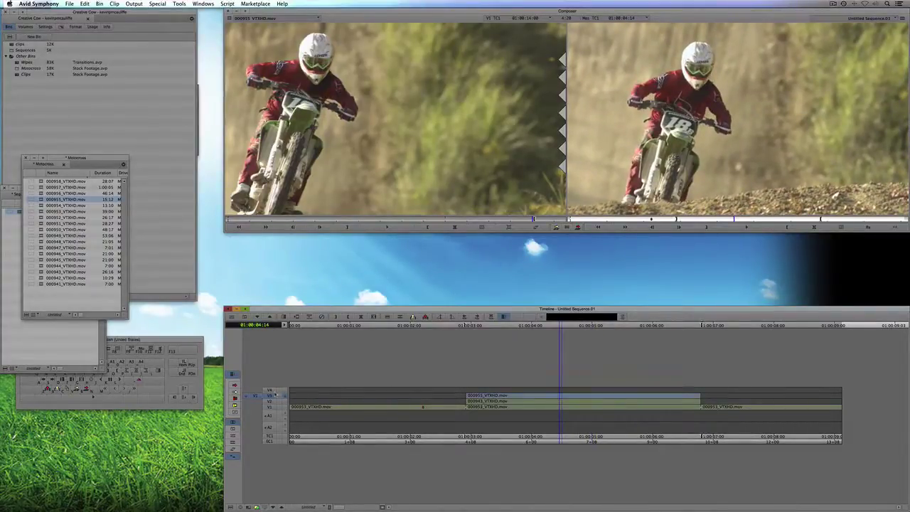
Patch the source video to V4 and overwrite 000958_VTXHD.mov from a new IN point above the V3 clip.
click(270, 392)
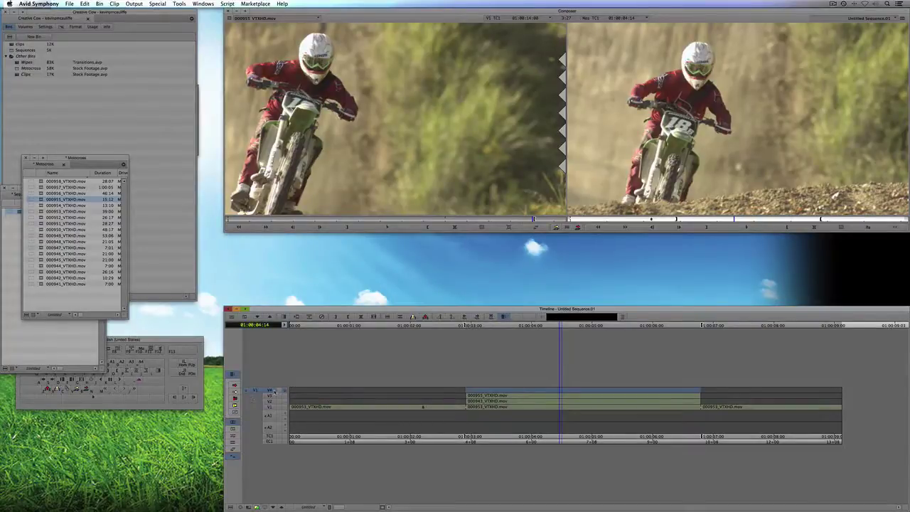
double_click(43, 285)
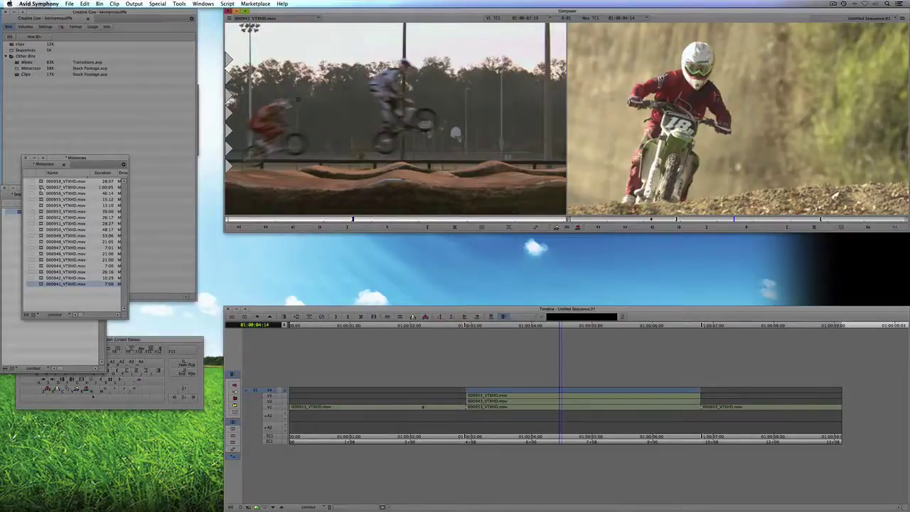
double_click(45, 182)
mouse_move(320, 221)
mouse_down()
mouse_move(372, 220)
mouse_move(322, 220)
mouse_up()
click(344, 228)
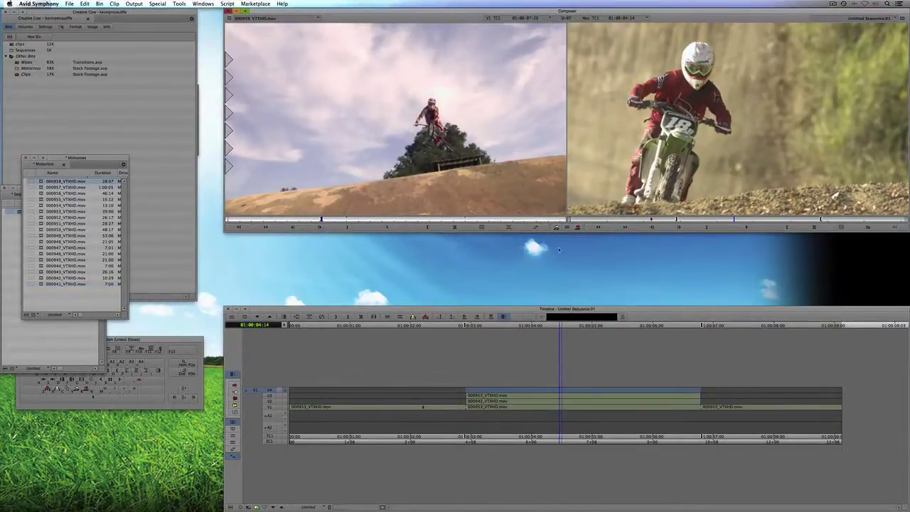
key(b)
click(544, 390)
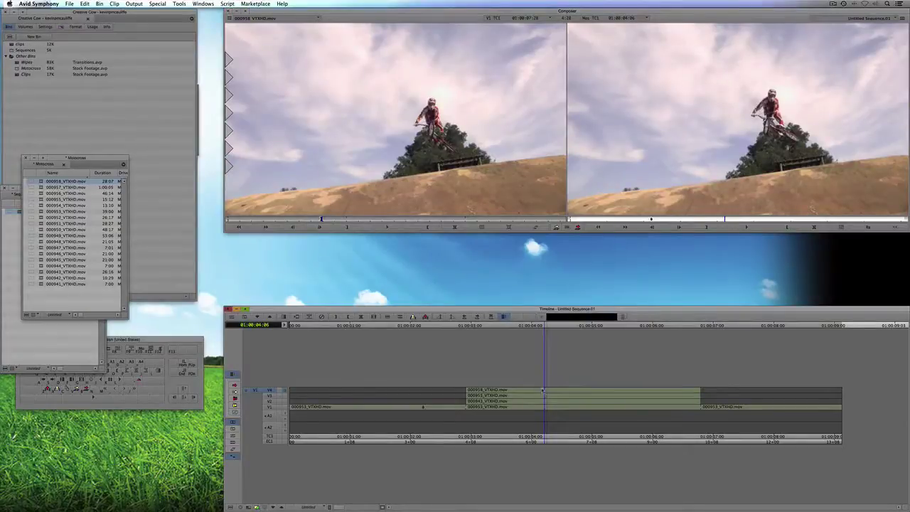
Apply the 3D Warp effect from the Blend category to the middle clip on V1.
key(super+8)
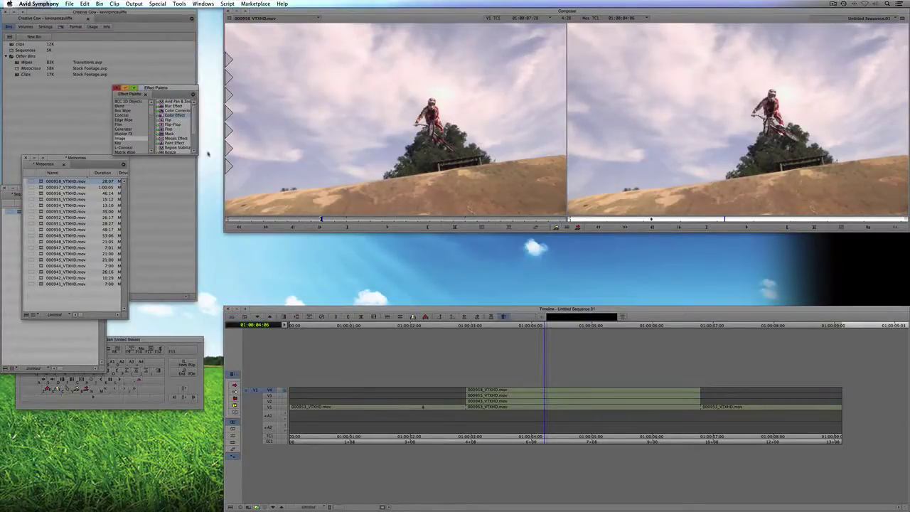
click(119, 106)
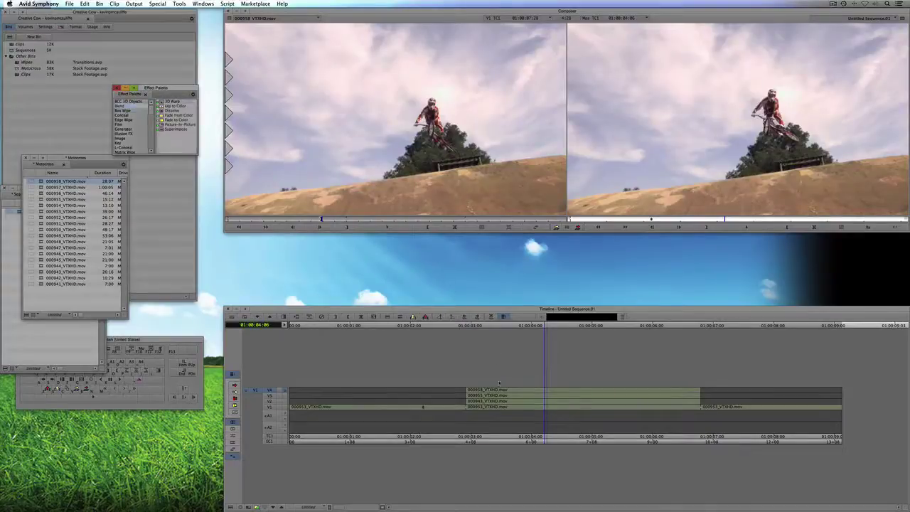
drag(499, 383, 510, 408)
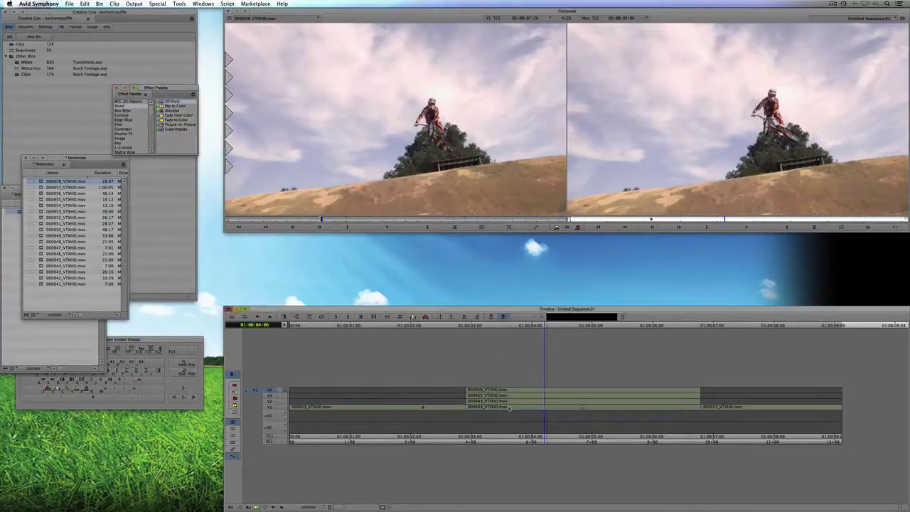
Scale the V1 clip's 3D Warp picture to about 32 and place it in the lower-left part of the frame.
key(shift+e)
click(530, 408)
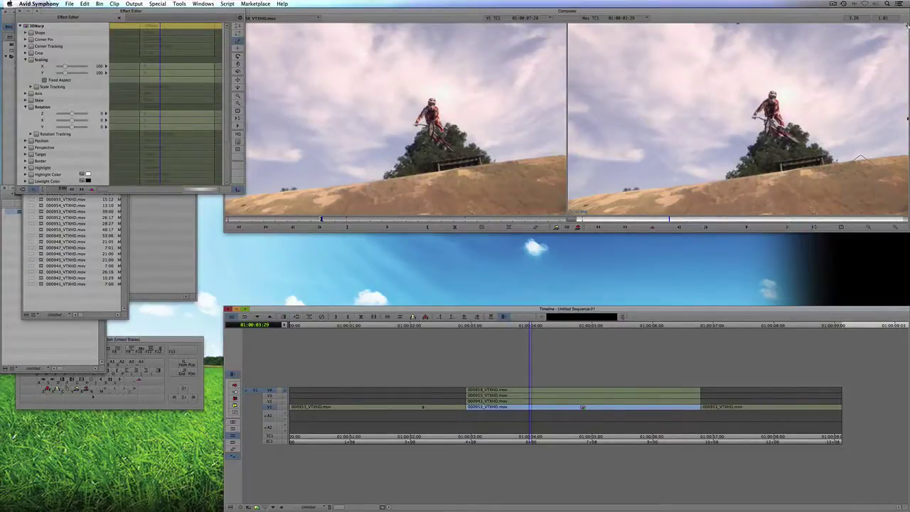
drag(907, 26, 791, 89)
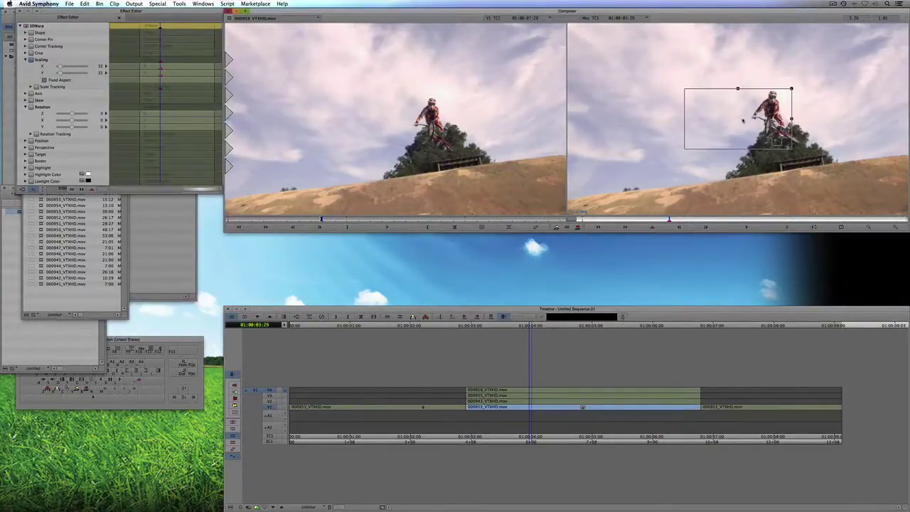
drag(728, 132, 656, 159)
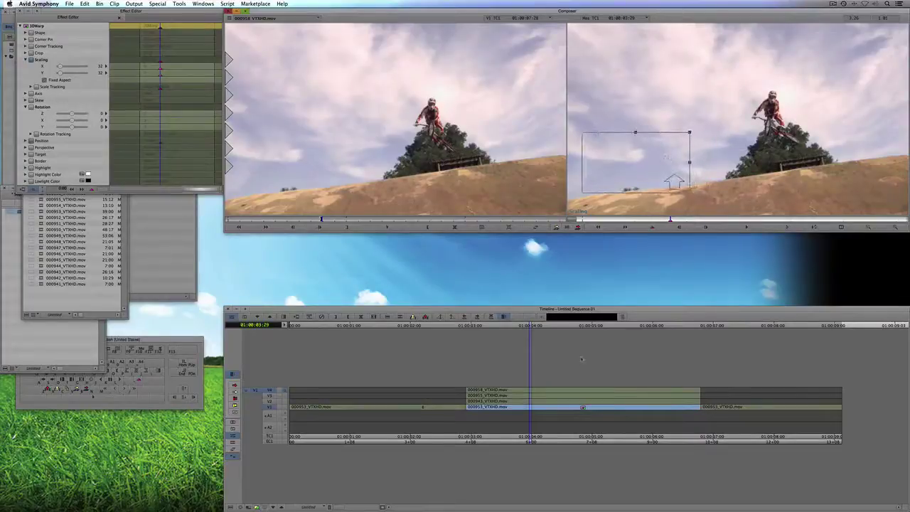
Copy the adjusted 3D Warp effect onto the stacked clips on V2, V3 and V4.
drag(27, 27, 488, 402)
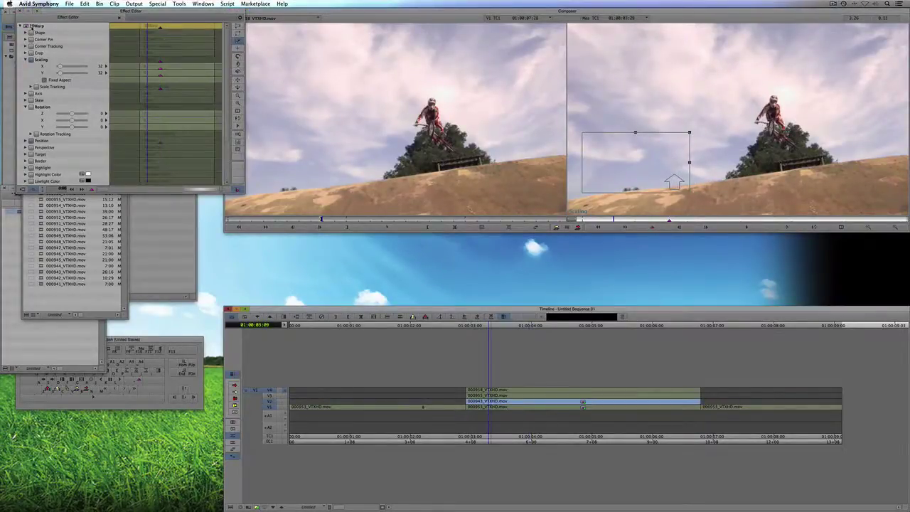
drag(27, 27, 506, 396)
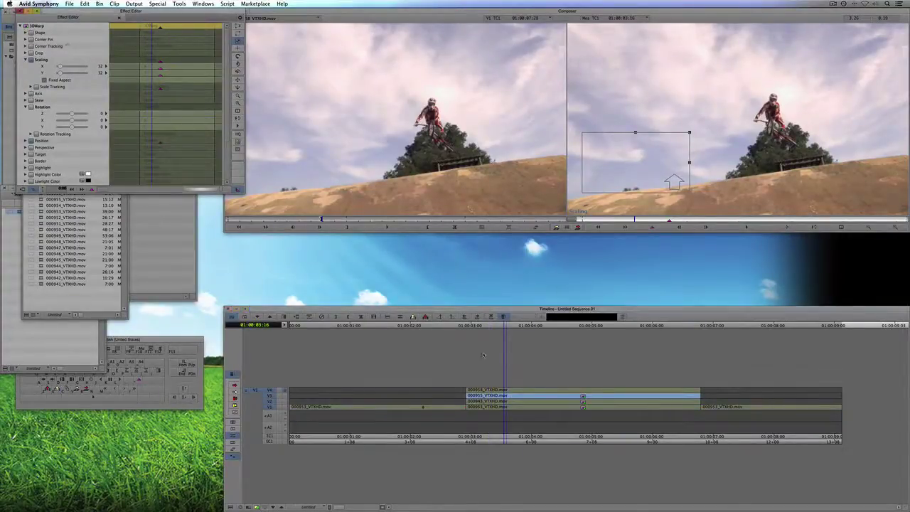
click(504, 390)
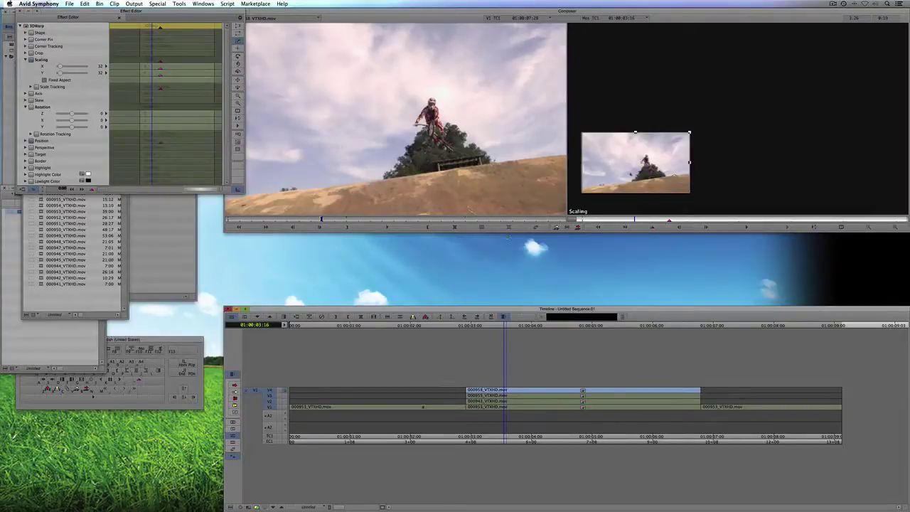
At the existing keyframe, place the V4 picture in the frame's upper-right part and the V3 picture in its upper-left part.
click(668, 222)
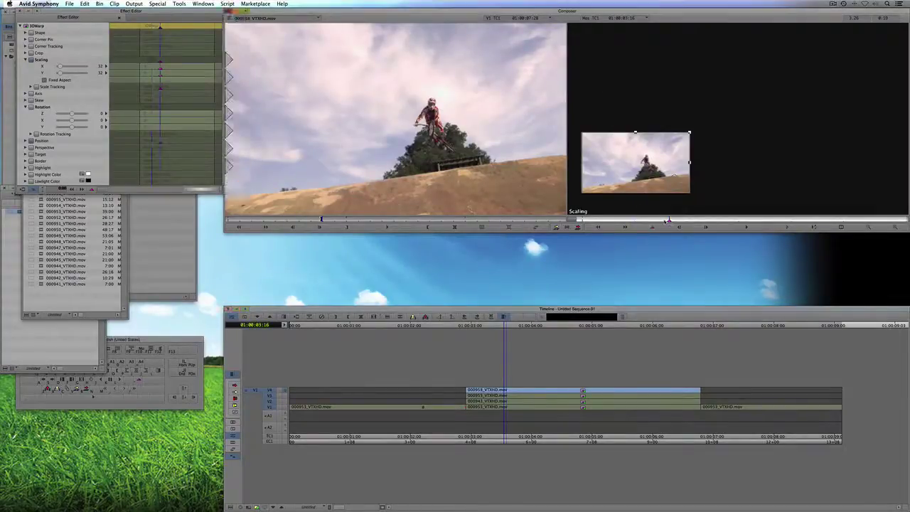
drag(612, 184, 822, 88)
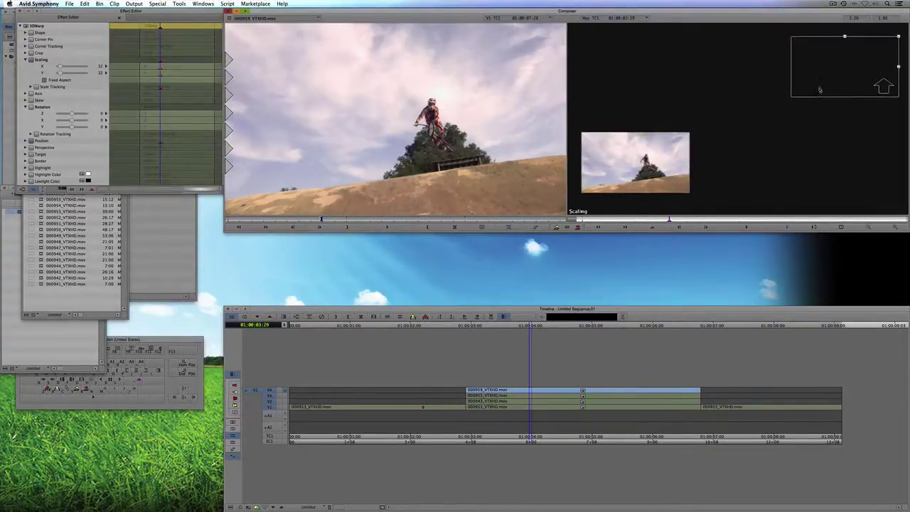
click(532, 395)
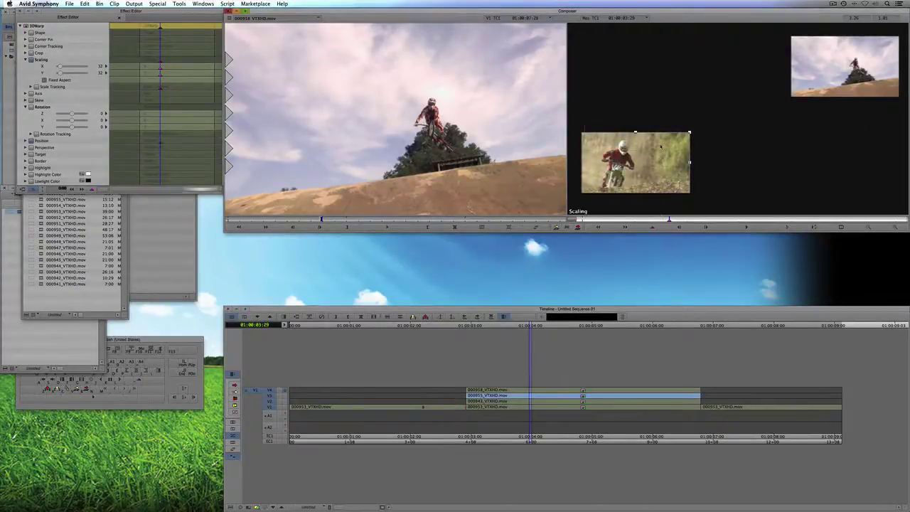
drag(660, 180, 671, 91)
Place the V2 picture in the frame's lower-right part at the existing keyframe, leave effect mode and review the four-way split.
click(547, 401)
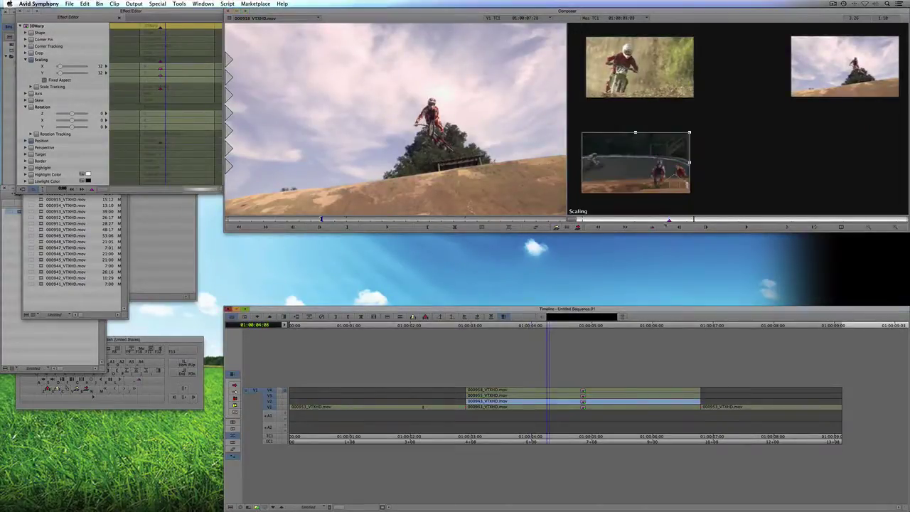
click(669, 222)
drag(629, 185, 823, 185)
key(Escape)
drag(554, 417, 482, 398)
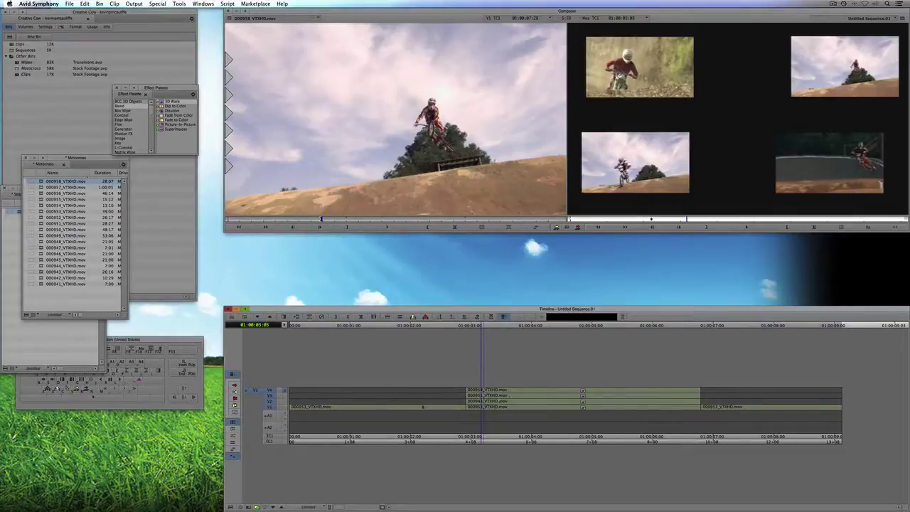
drag(695, 401, 448, 401)
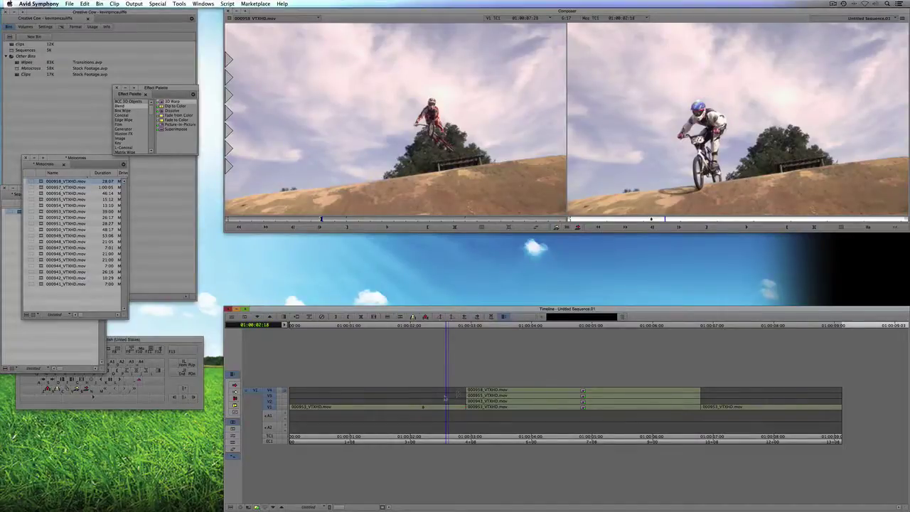
Mark the stacked clips' duration across V1 to V4 and collapse them into a single clip on V1.
click(443, 398)
key(ctrl+])
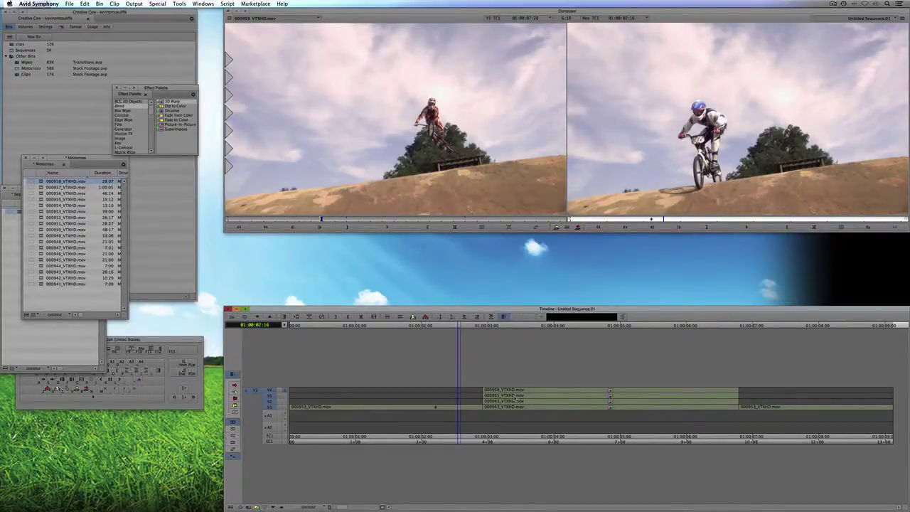
click(516, 399)
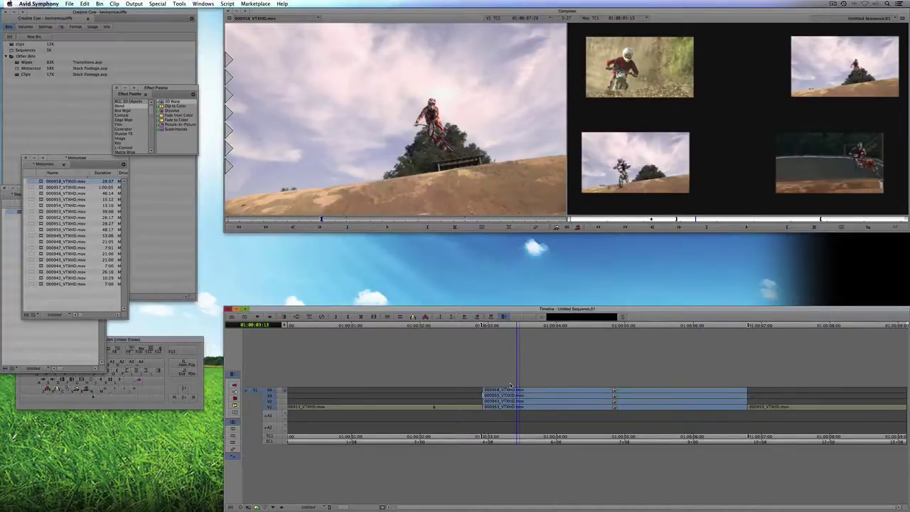
key(Delete)
Expand the collapsed clip on V1 to view its nested layers, and close it again.
mouse_move(526, 409)
mouse_down()
mouse_move(640, 409)
mouse_move(591, 403)
mouse_up()
key(t)
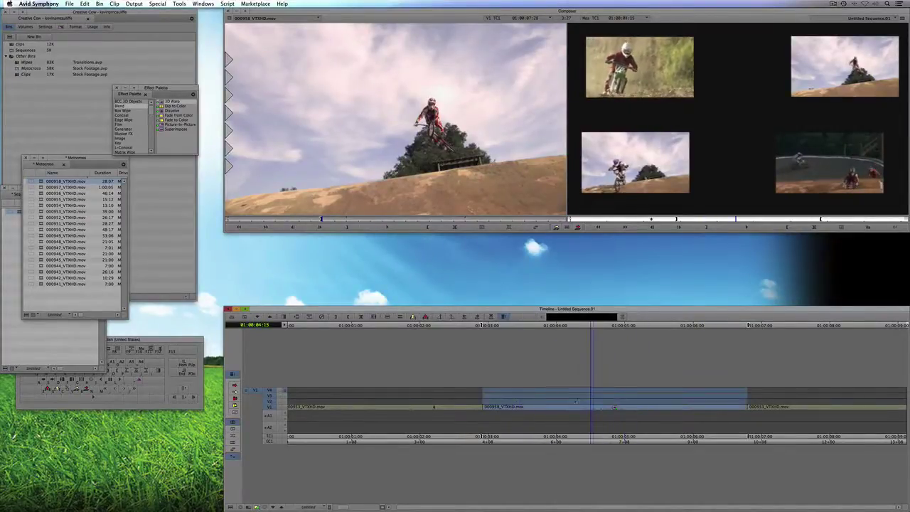
double_click(559, 409)
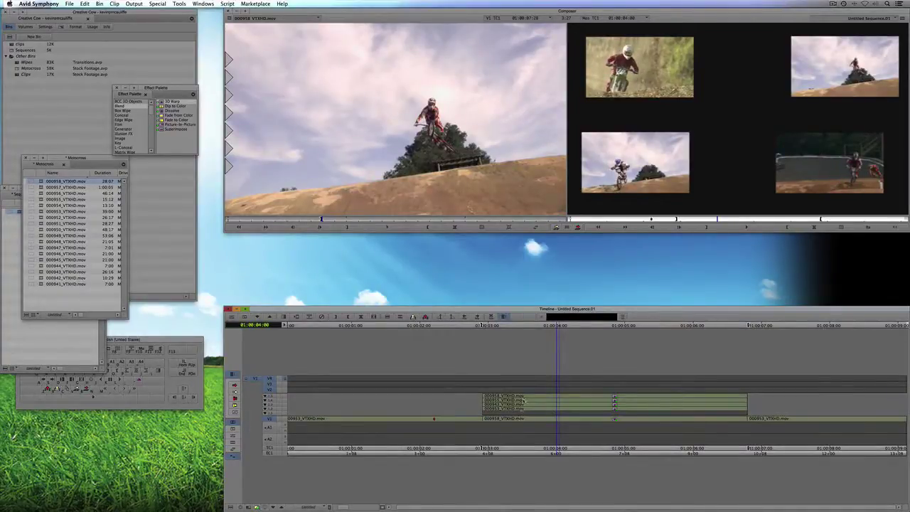
double_click(528, 418)
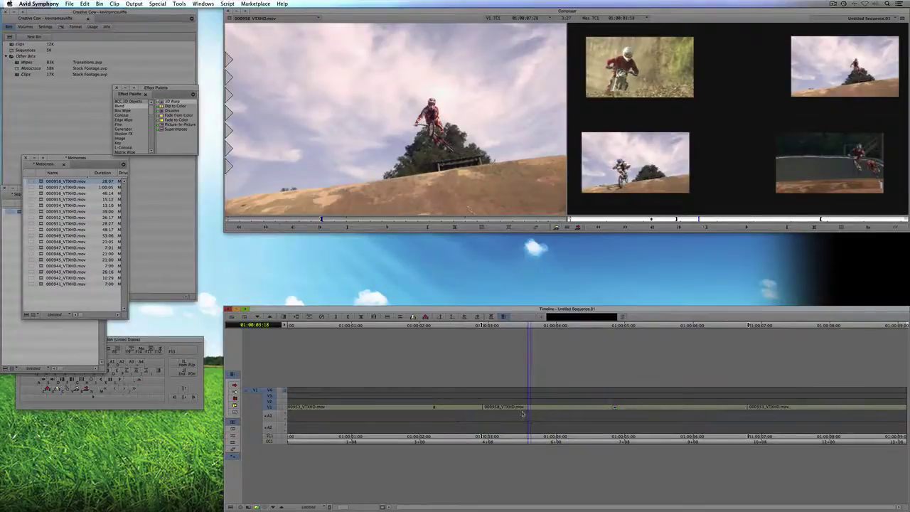
Mark a range spanning both cuts of the collapsed clip and add centered dissolves to all V1 transitions within it.
drag(527, 415, 464, 415)
key(i)
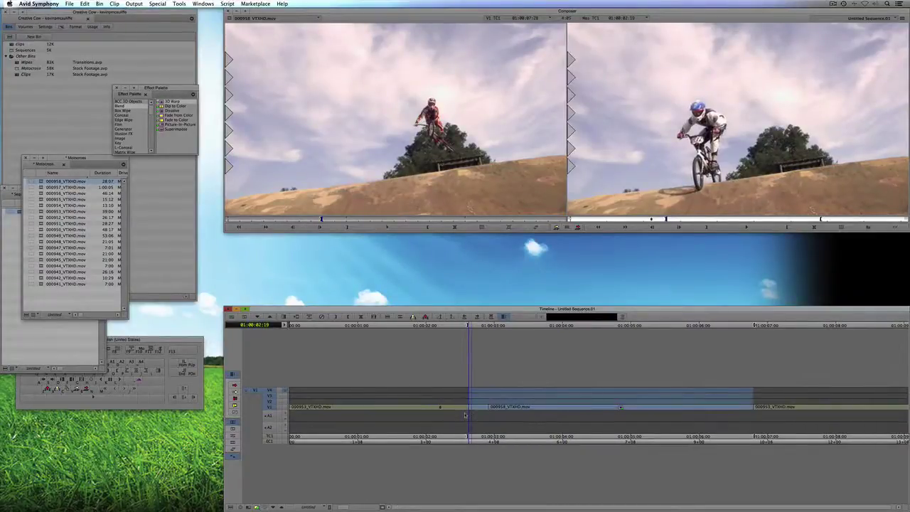
key(space)
drag(619, 416, 771, 422)
key(o)
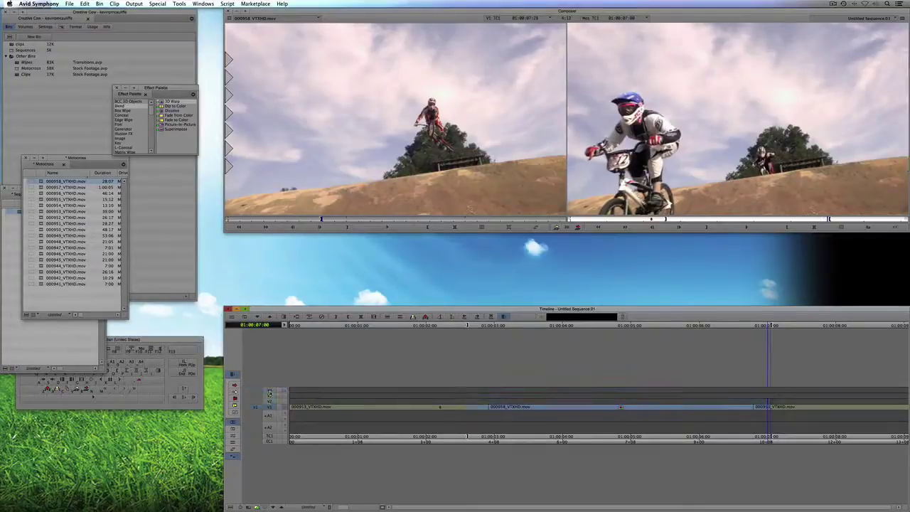
key(backslash)
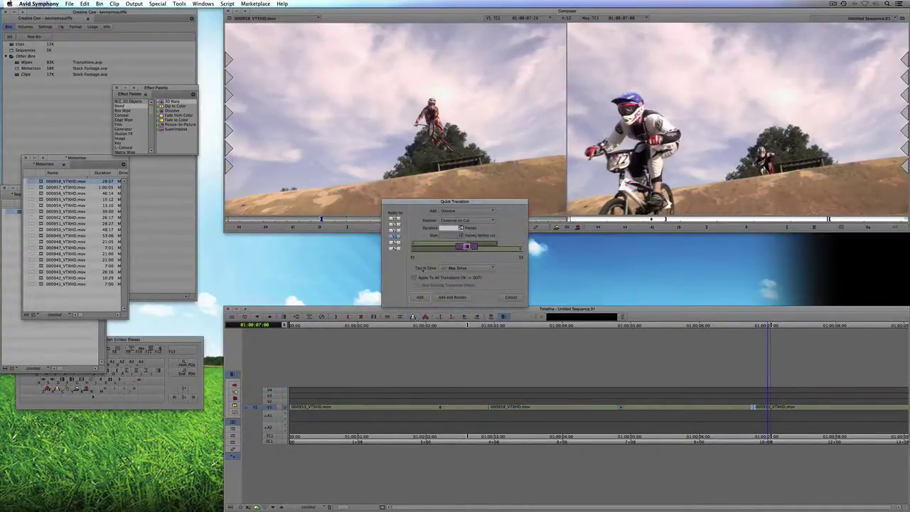
click(420, 297)
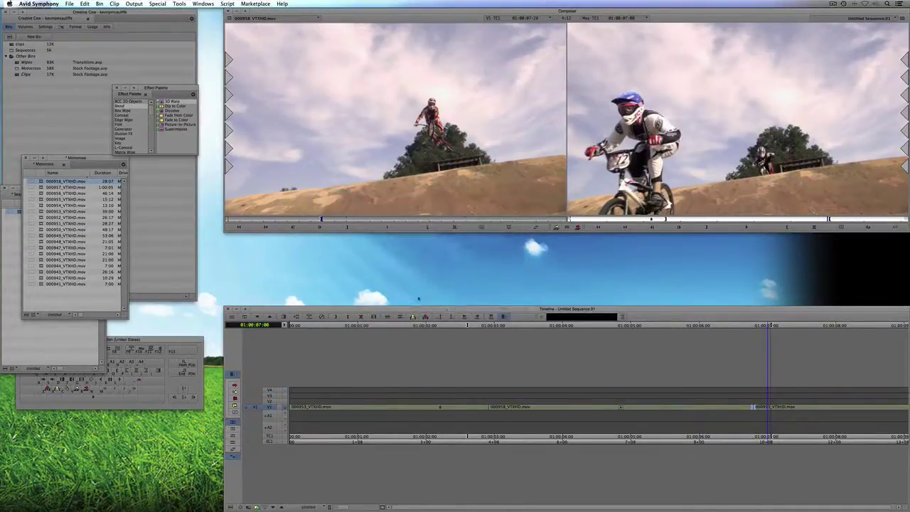
drag(479, 410, 455, 409)
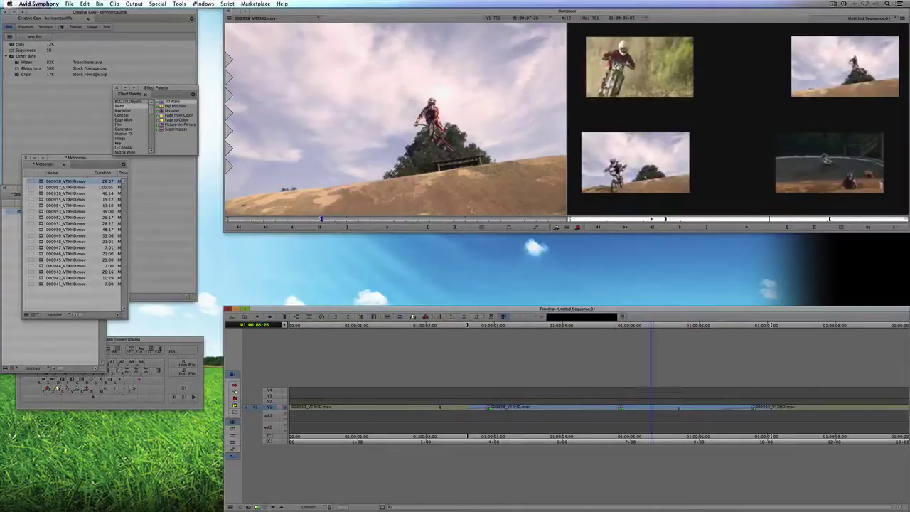
drag(806, 416, 554, 406)
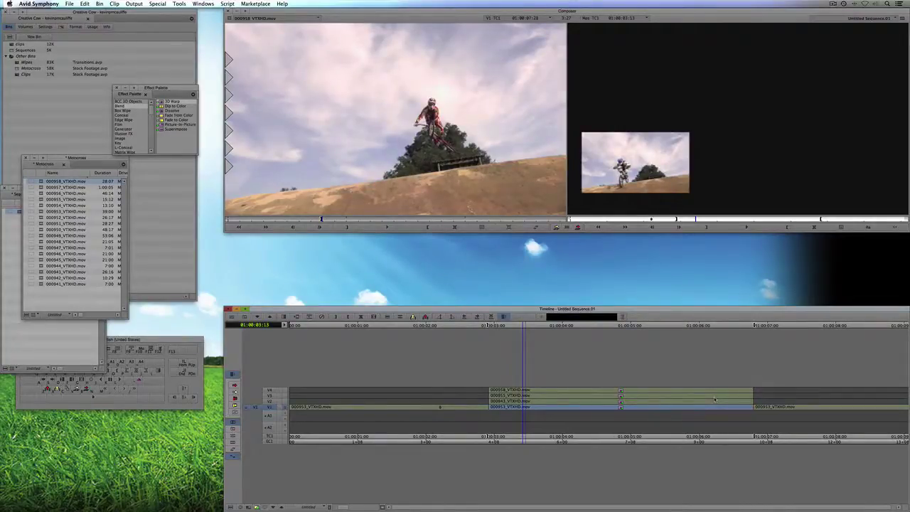
Enable tracks V2, V3 and V4 and collapse the marked four-layer stack into one clip on V1.
click(603, 404)
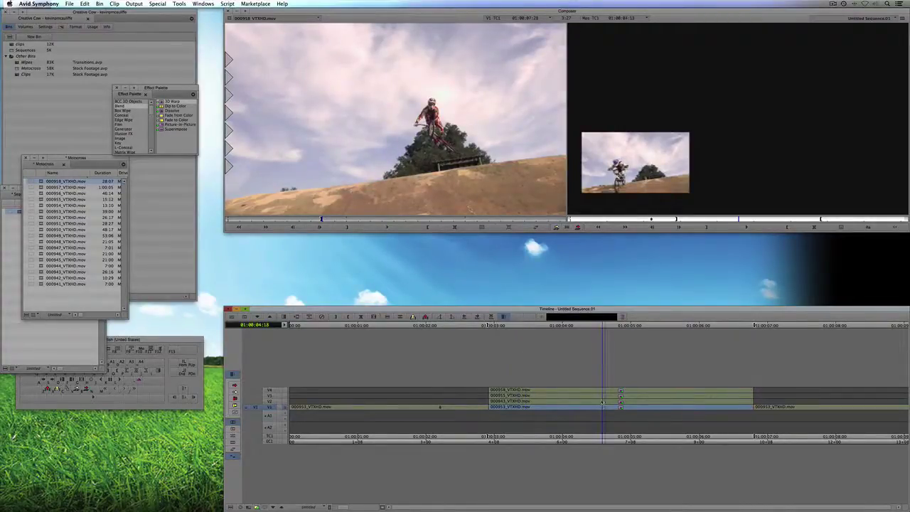
click(272, 402)
click(273, 396)
click(274, 390)
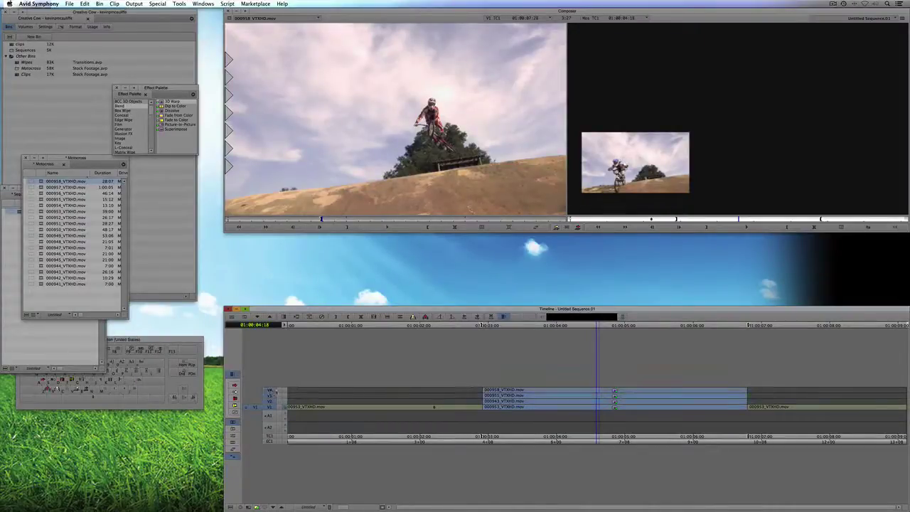
key(F5)
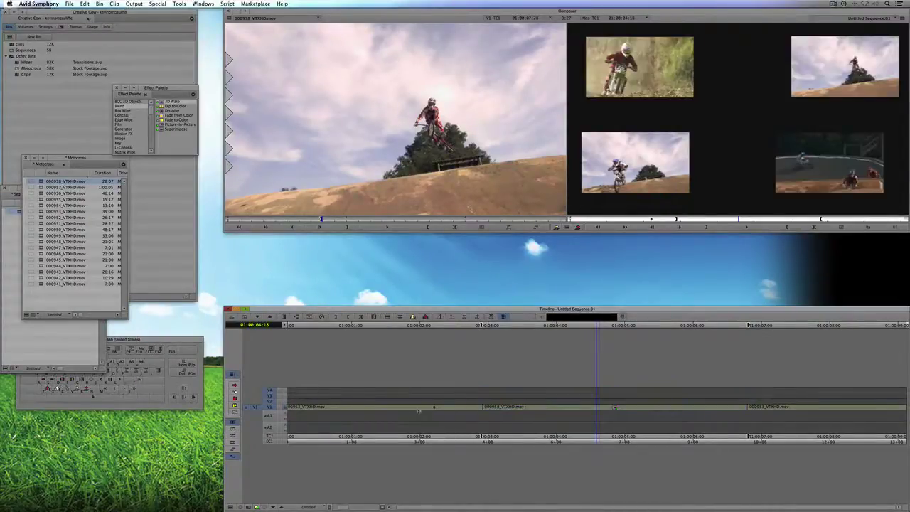
Mark IN before and OUT after the collapsed clip, and deselect tracks V2, V3 and V4.
click(475, 412)
key(i)
drag(721, 413, 763, 413)
key(o)
click(273, 402)
click(273, 396)
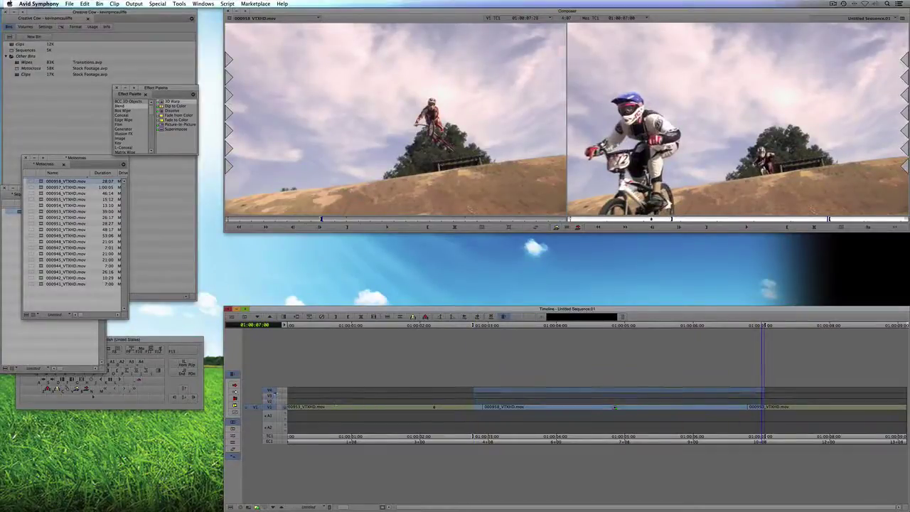
click(273, 390)
Add dissolves centered on the cut to all V1 transitions between the IN and OUT marks, and play the result.
key(backslash)
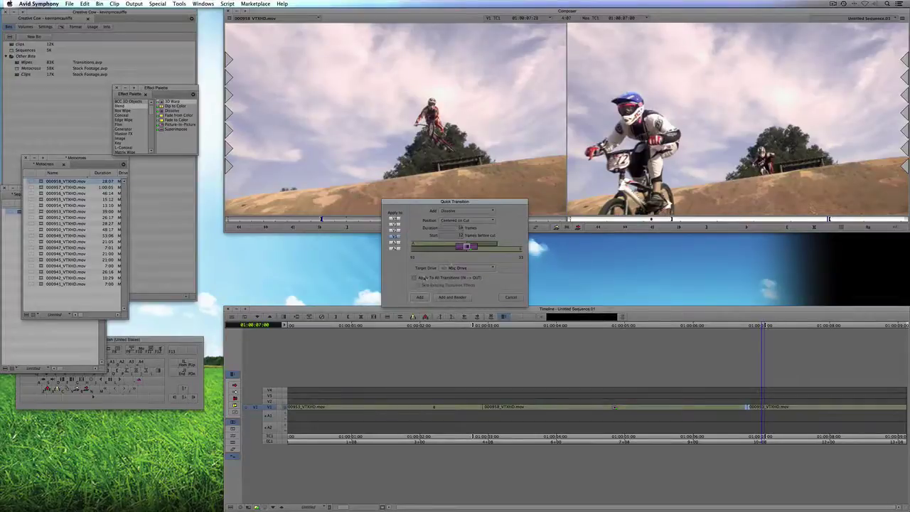
click(419, 297)
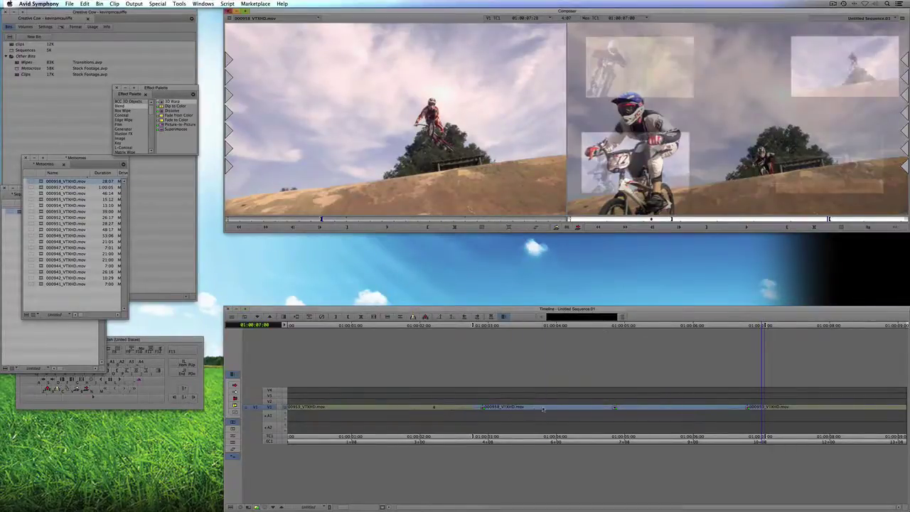
drag(544, 409, 361, 407)
key(space)
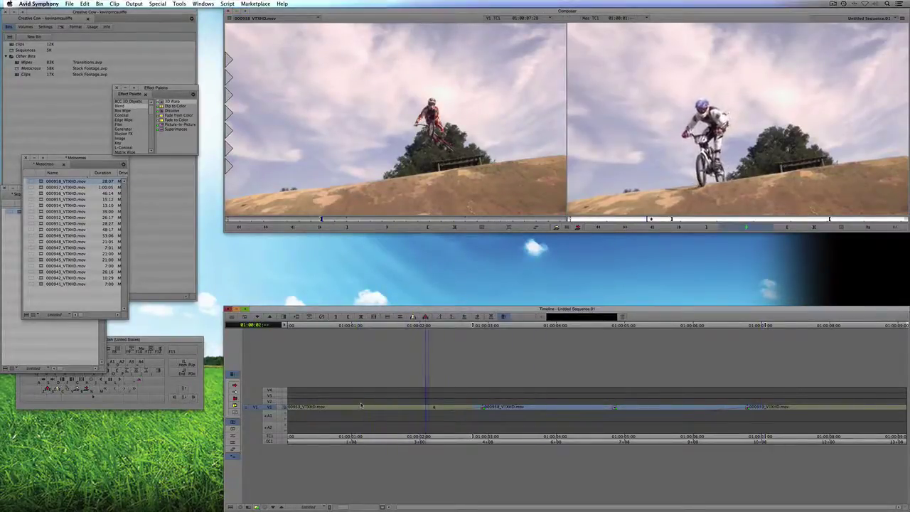